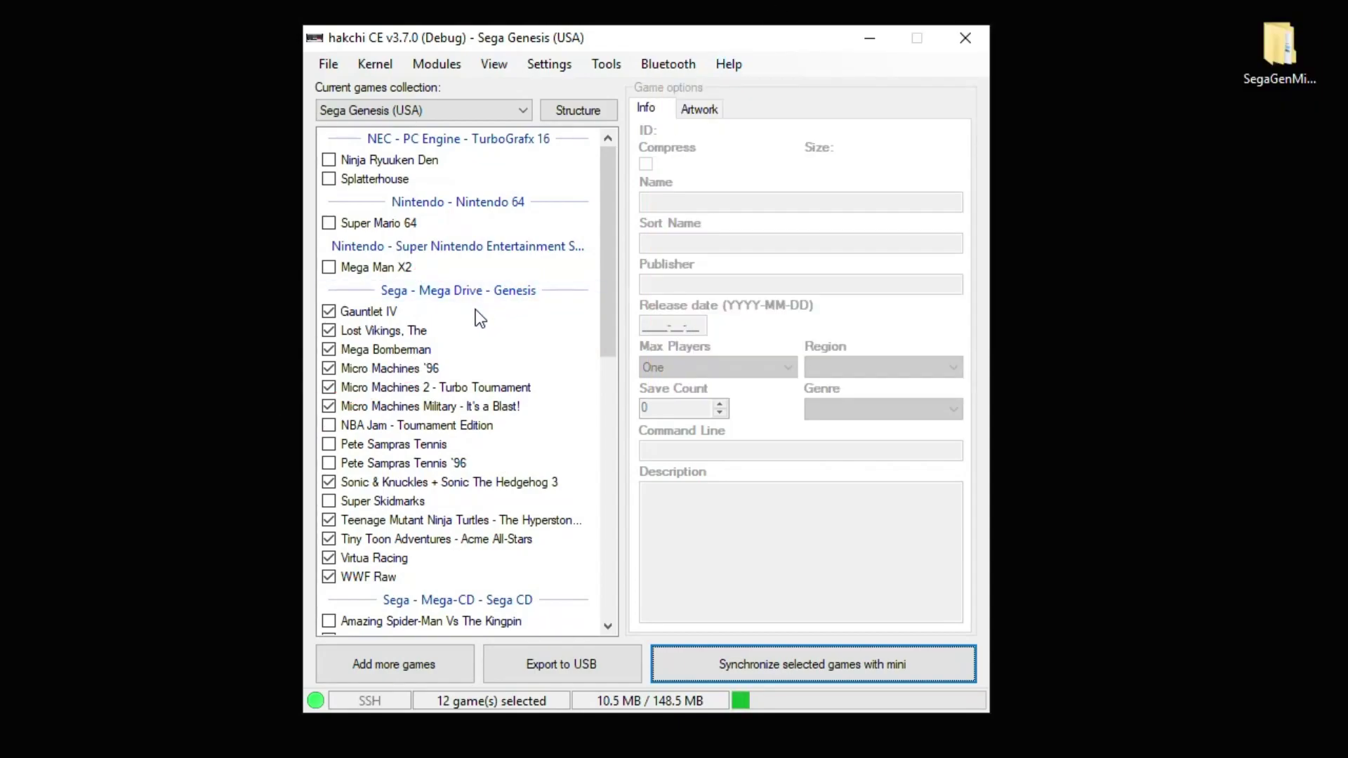
- Review the list of extra modules available to install on the mini, and close it without installing any
left_click(385, 315)
left_click(427, 67)
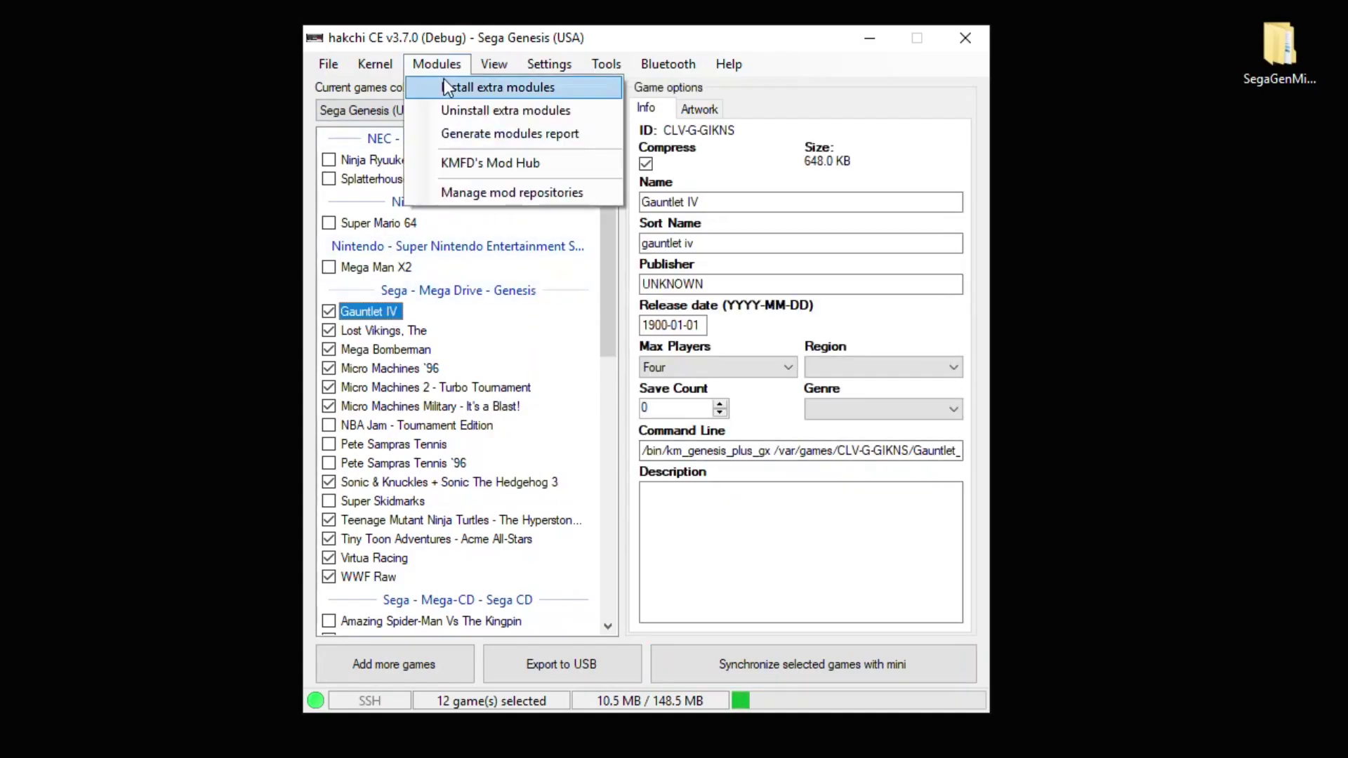
left_click(455, 85)
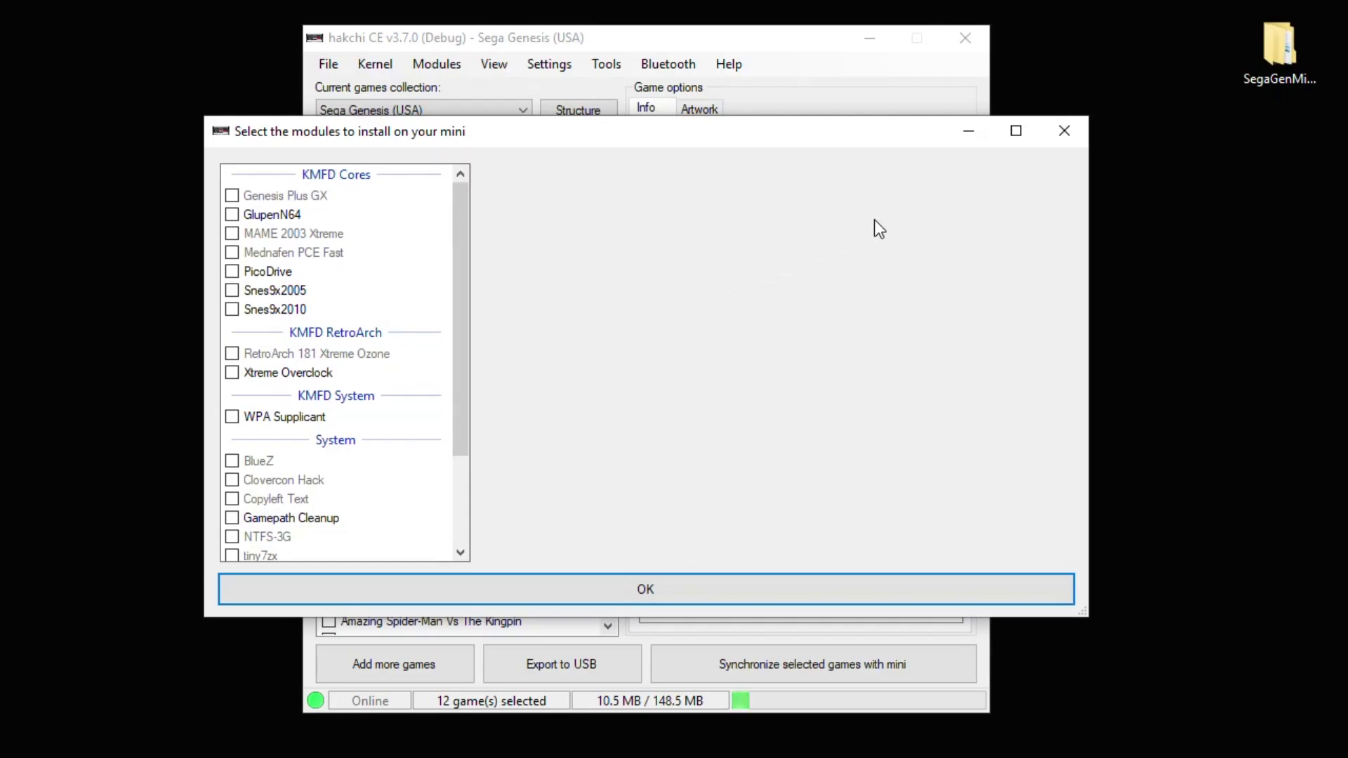
left_click(1062, 132)
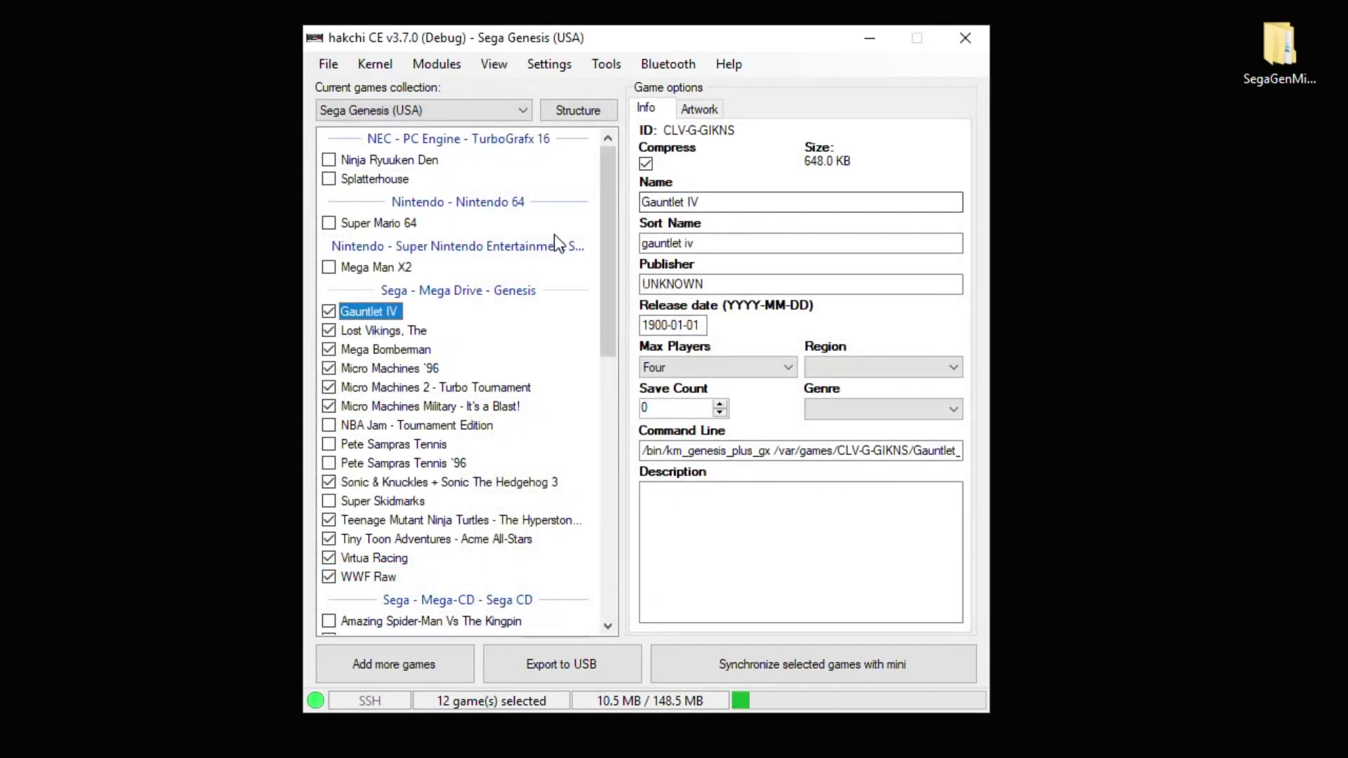
key("Down")
key("Down")
key("Down")
key("Down")
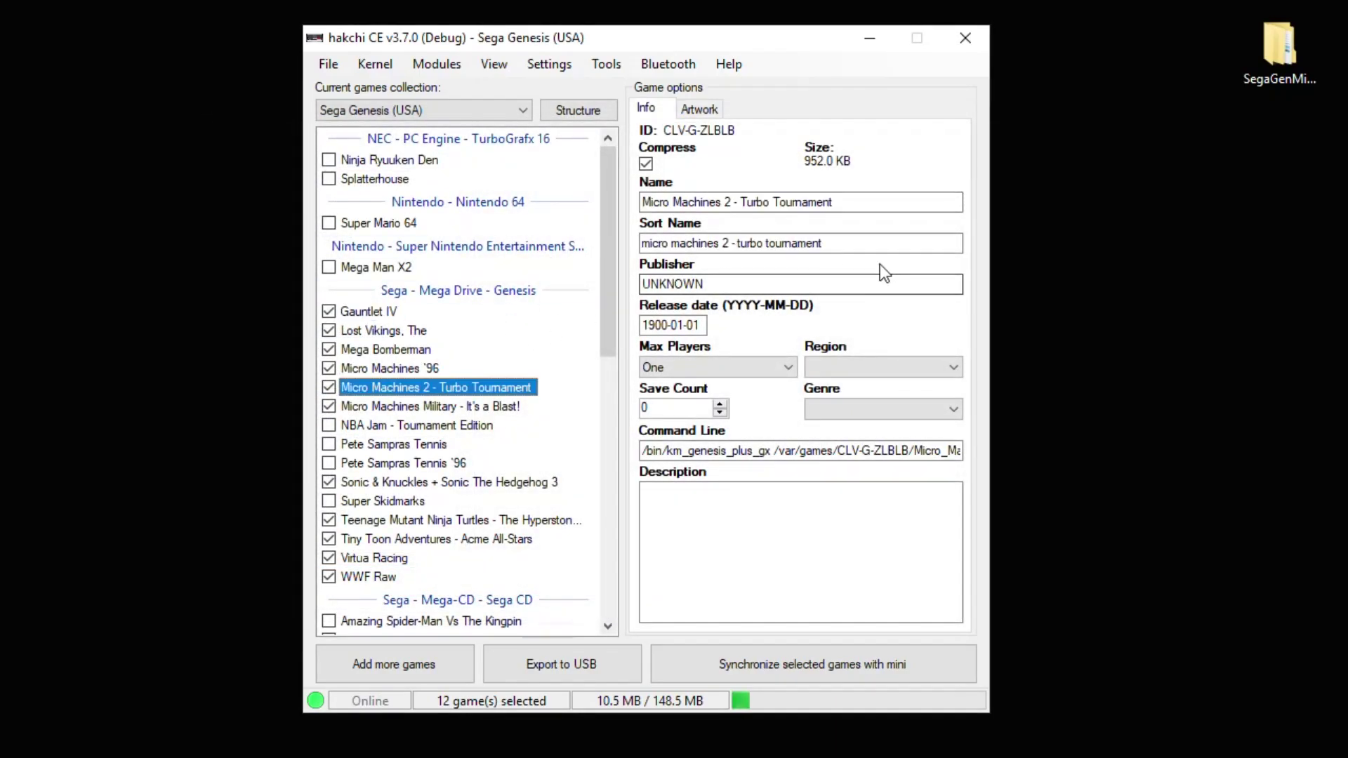
- Open the SegaGenMiniWallpaperForRetroarch folder and browse to its Retroarch\overlays\segagenmini subfolder
left_click(1275, 56)
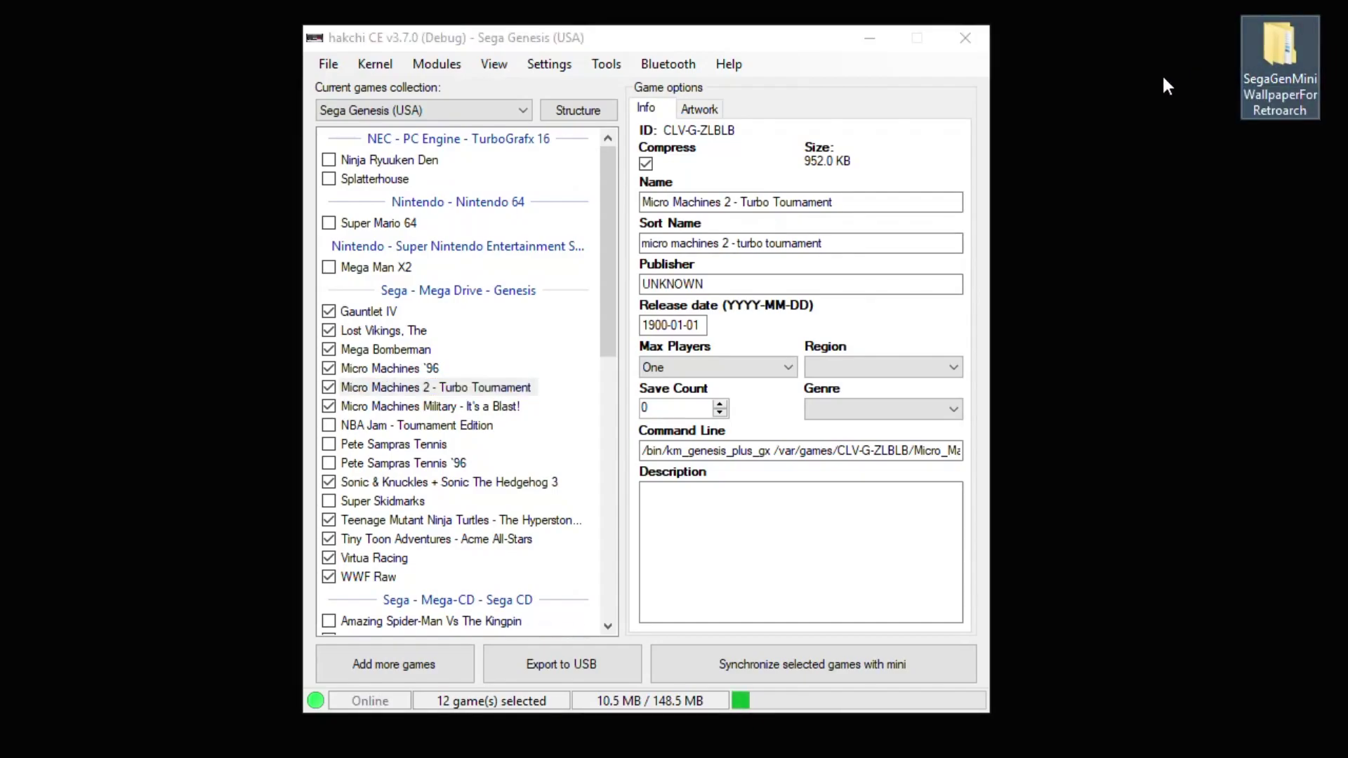
key("alt+Tab")
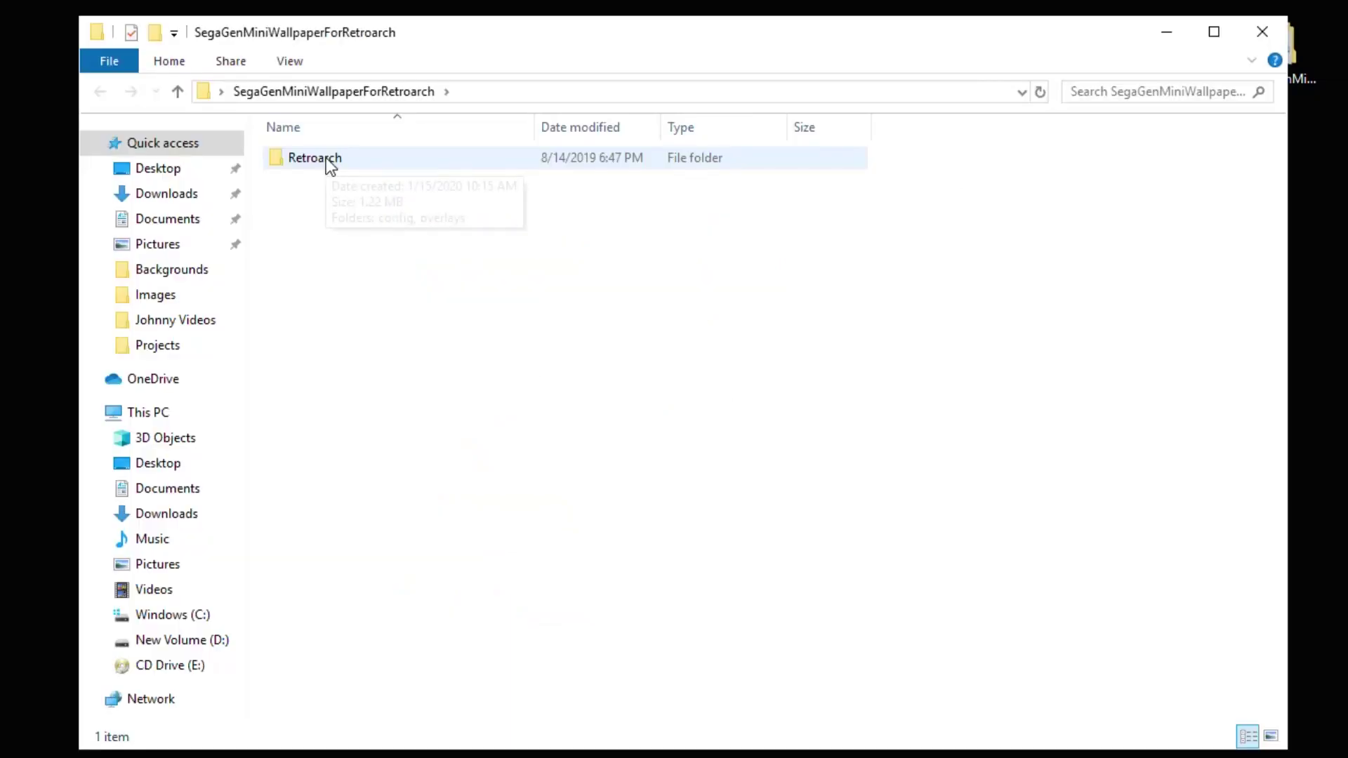
double_click(322, 156)
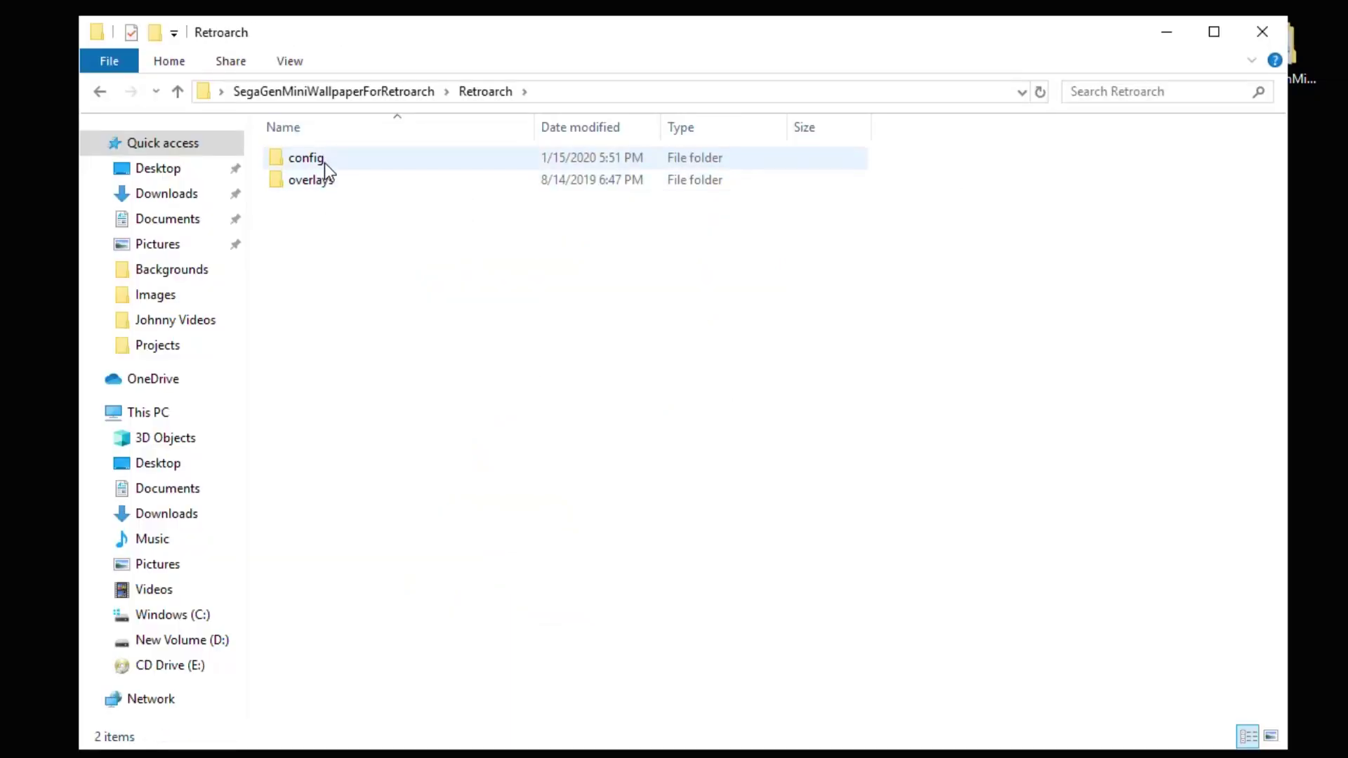
double_click(324, 161)
left_click(101, 92)
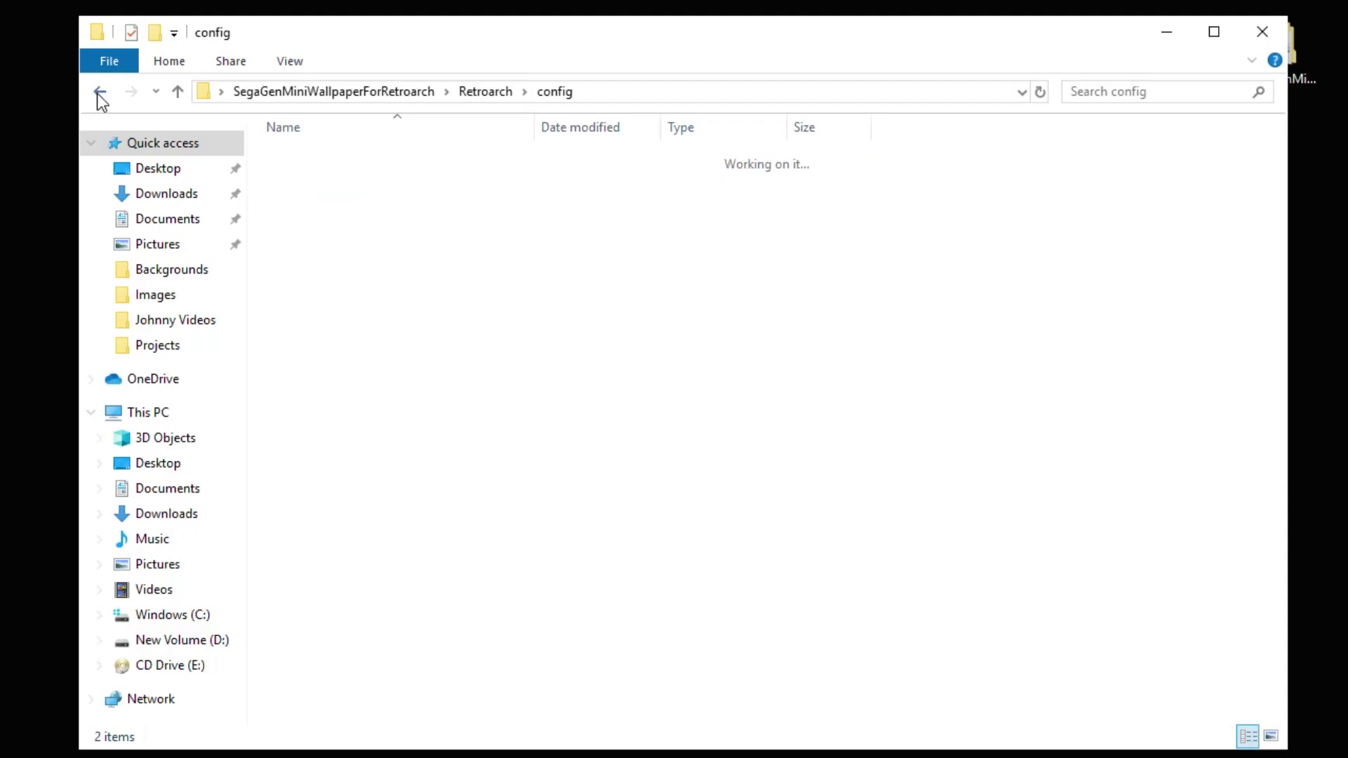
double_click(321, 183)
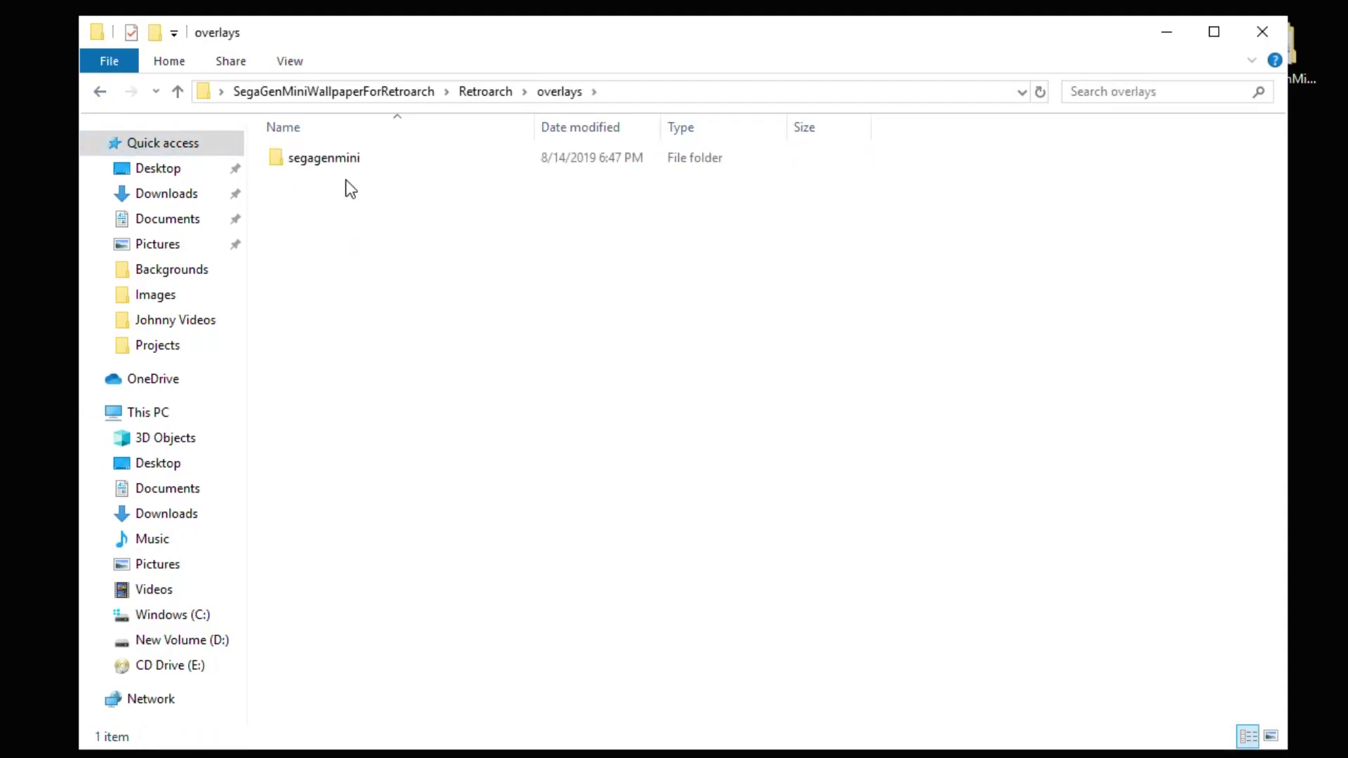
double_click(348, 161)
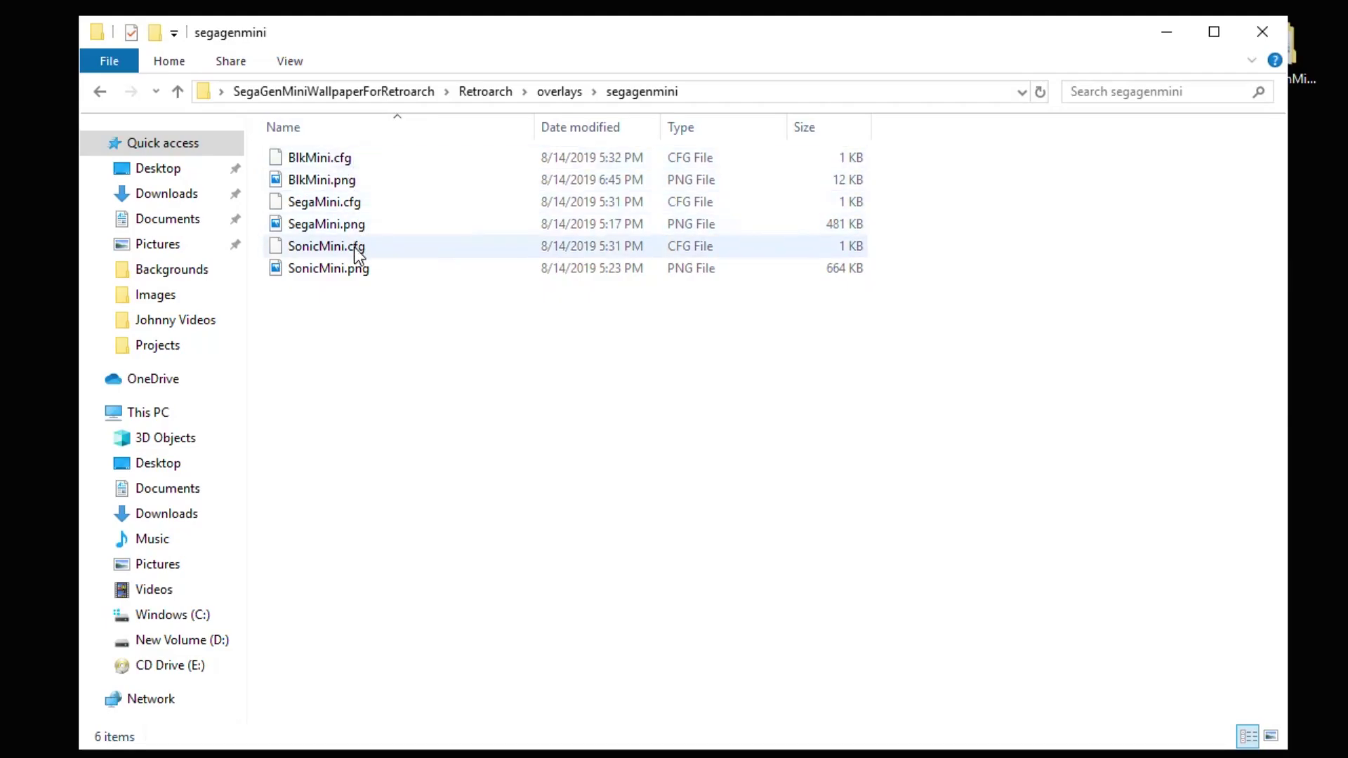
- Preview the wallpaper images in the segagenmini folder one after another, starting with BlkMini.png
mouse_move(364, 174)
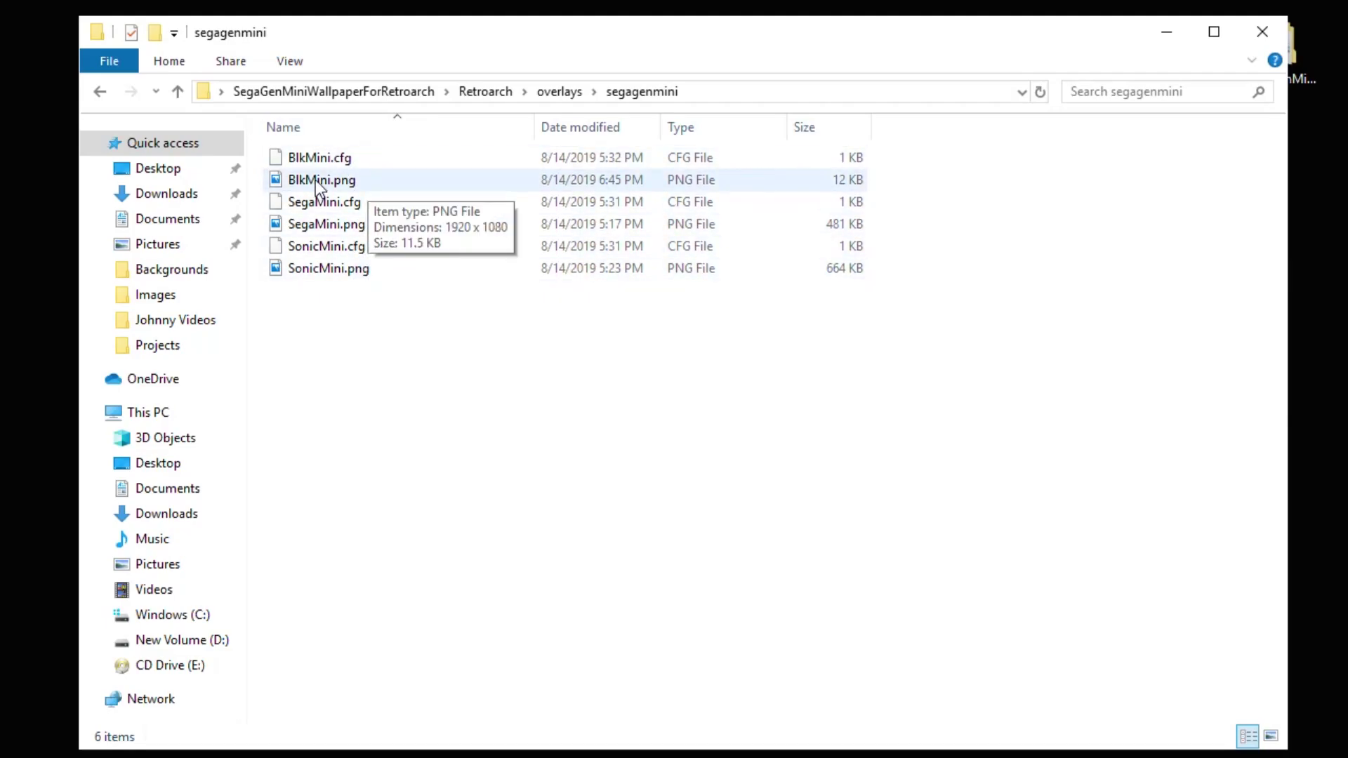
double_click(314, 179)
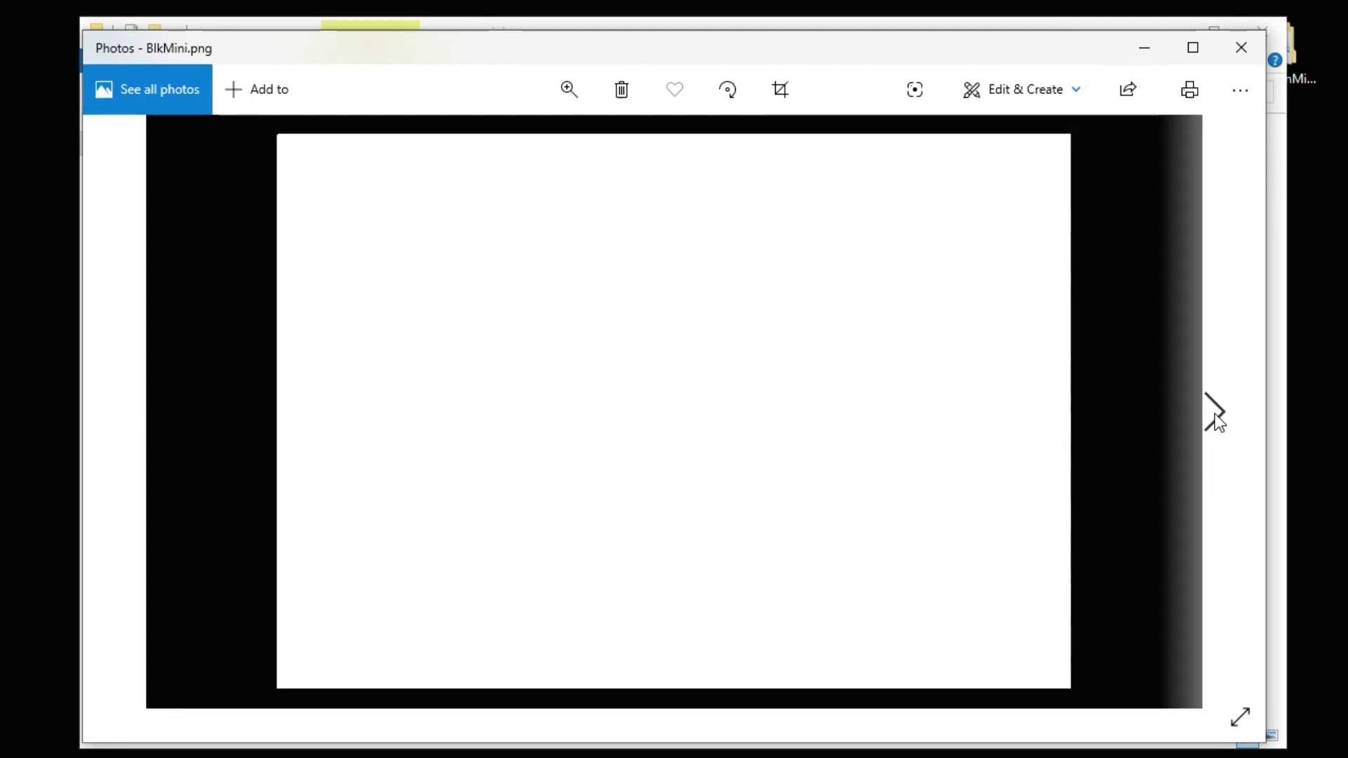
left_click(1212, 413)
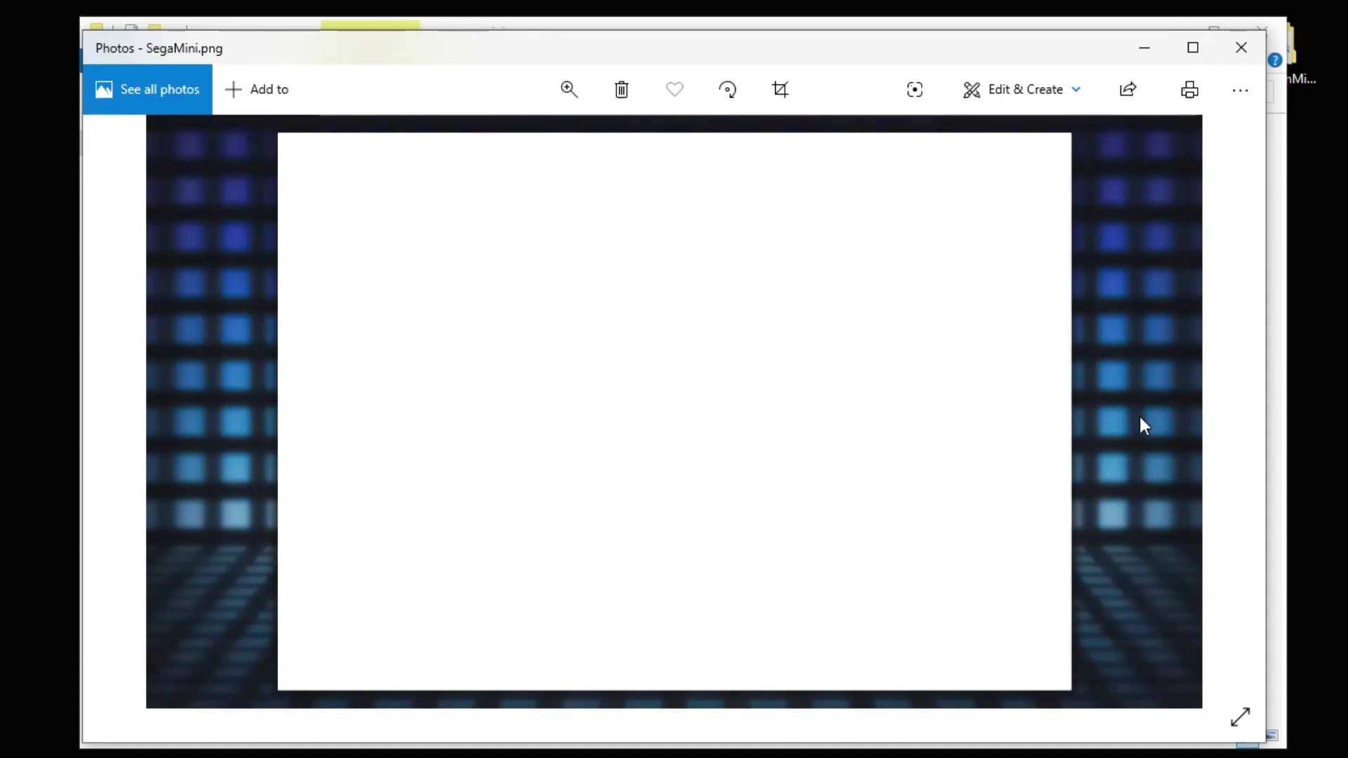
left_click(1218, 405)
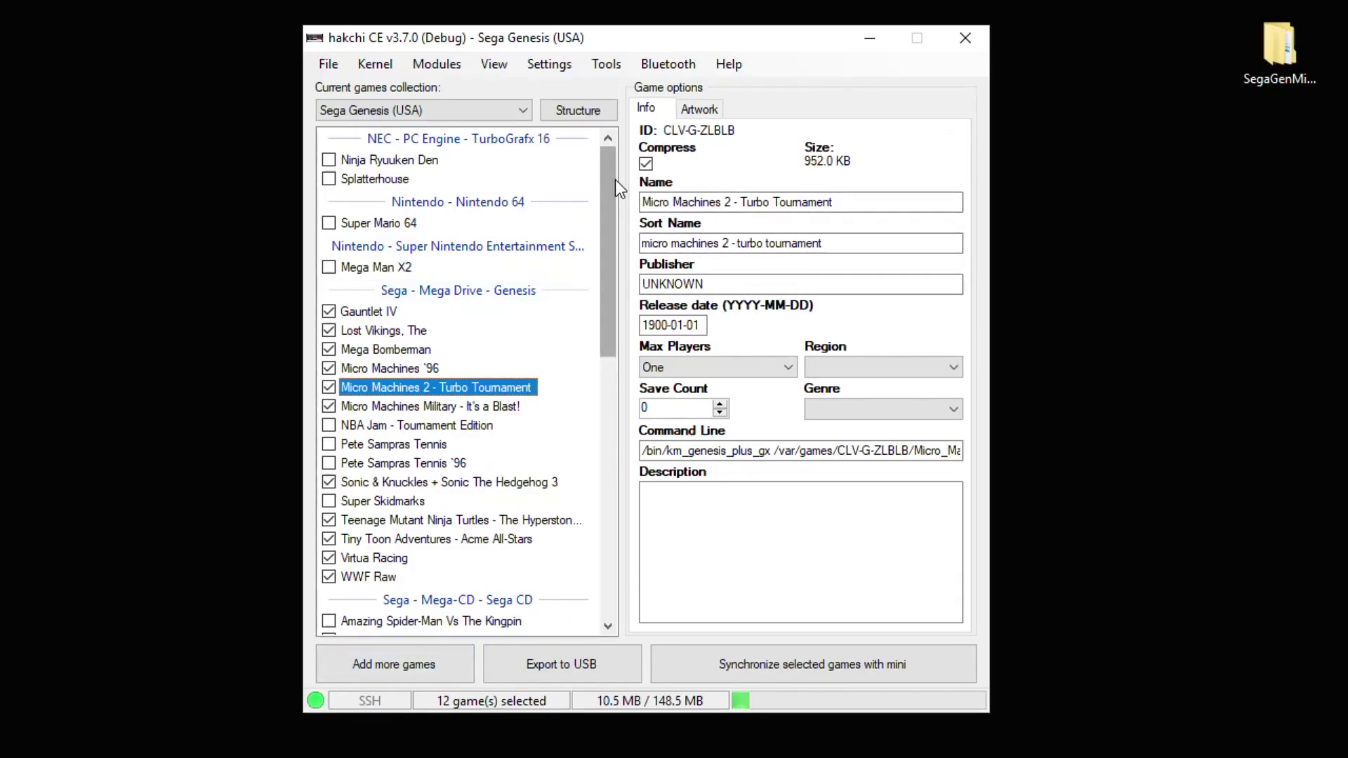
- Connect to the mini over FTP, open /etc/libretro/overlay, and copy the SegaMini and SonicMini overlay files into it
left_click(615, 68)
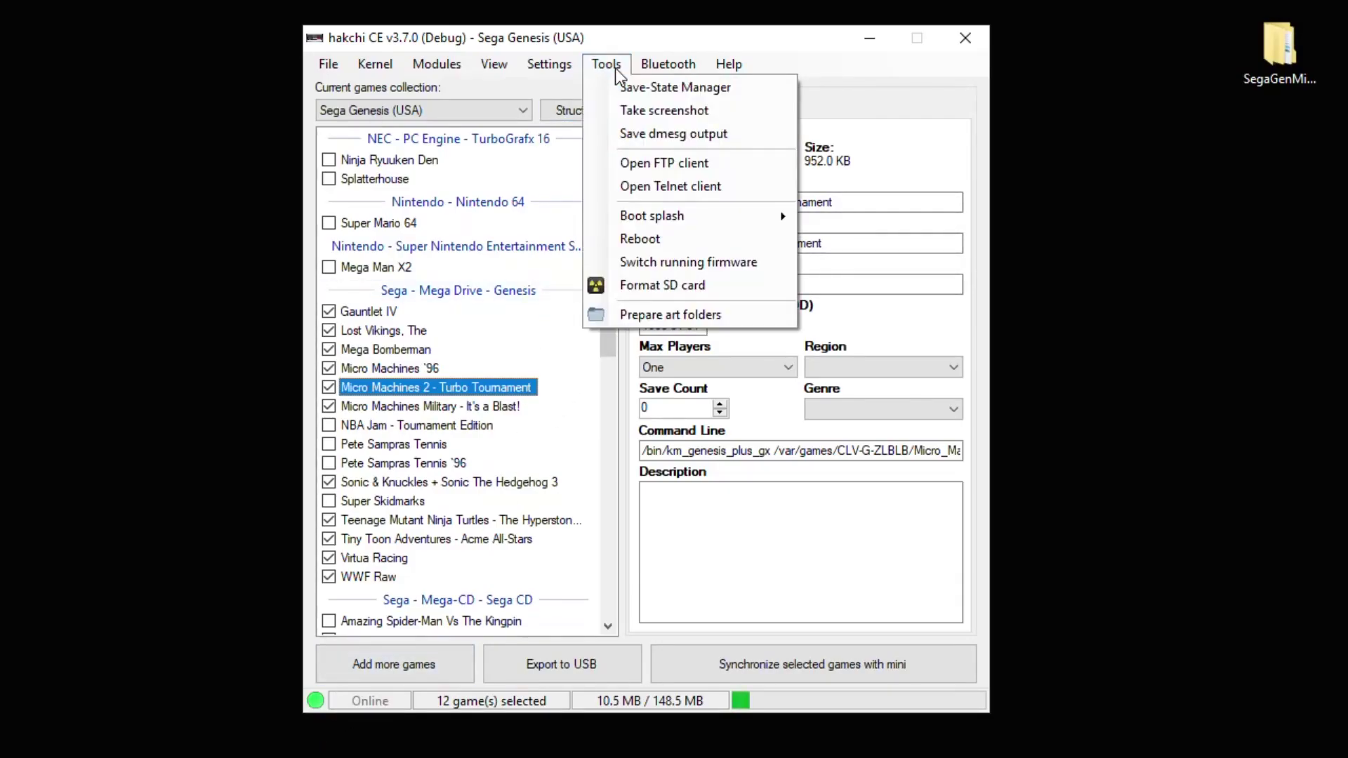
left_click(628, 163)
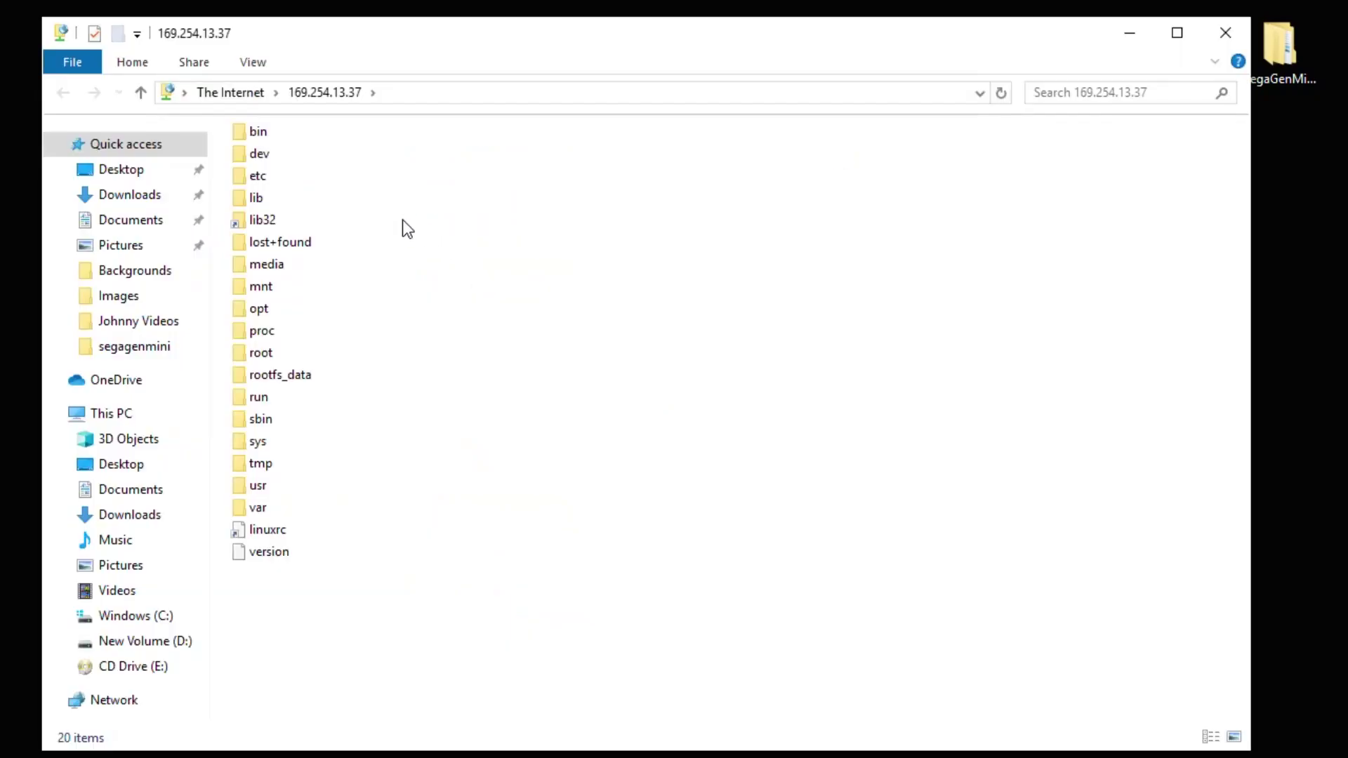
double_click(267, 178)
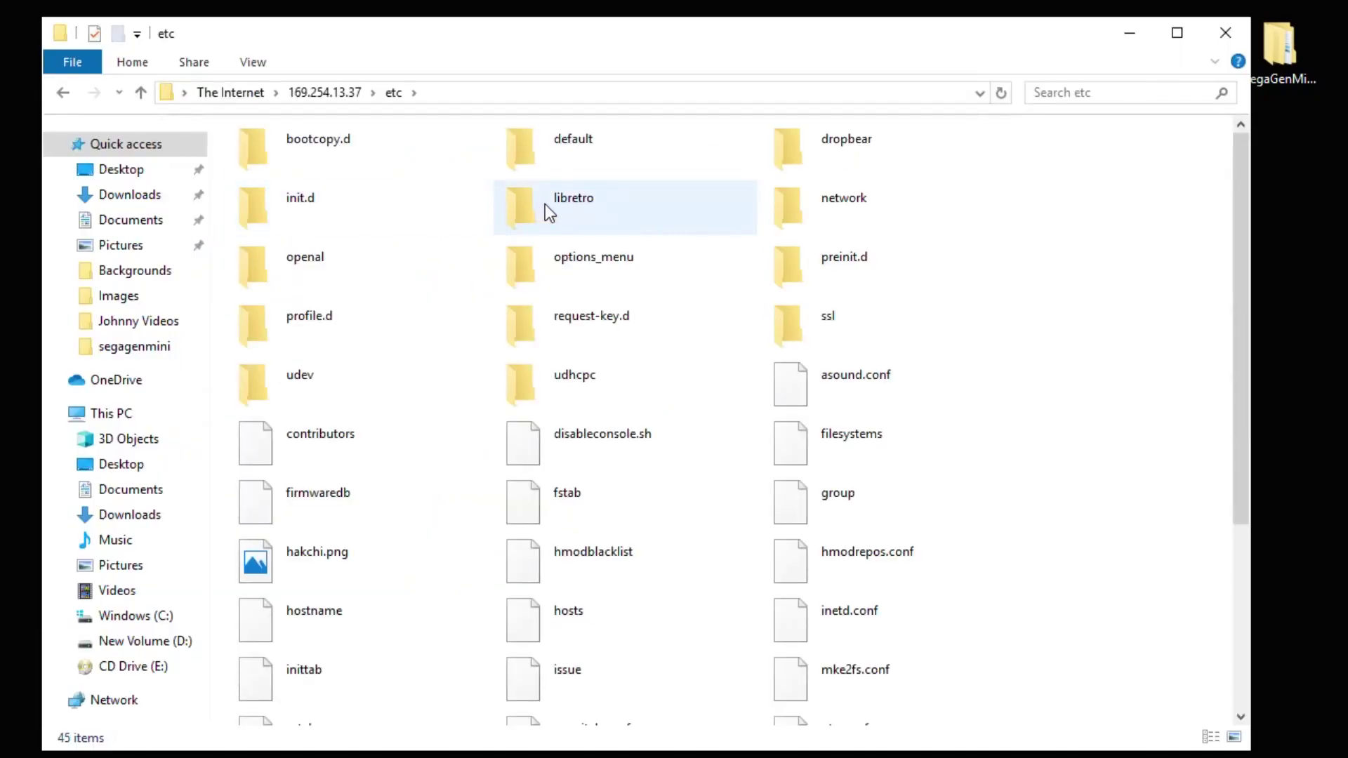
double_click(545, 203)
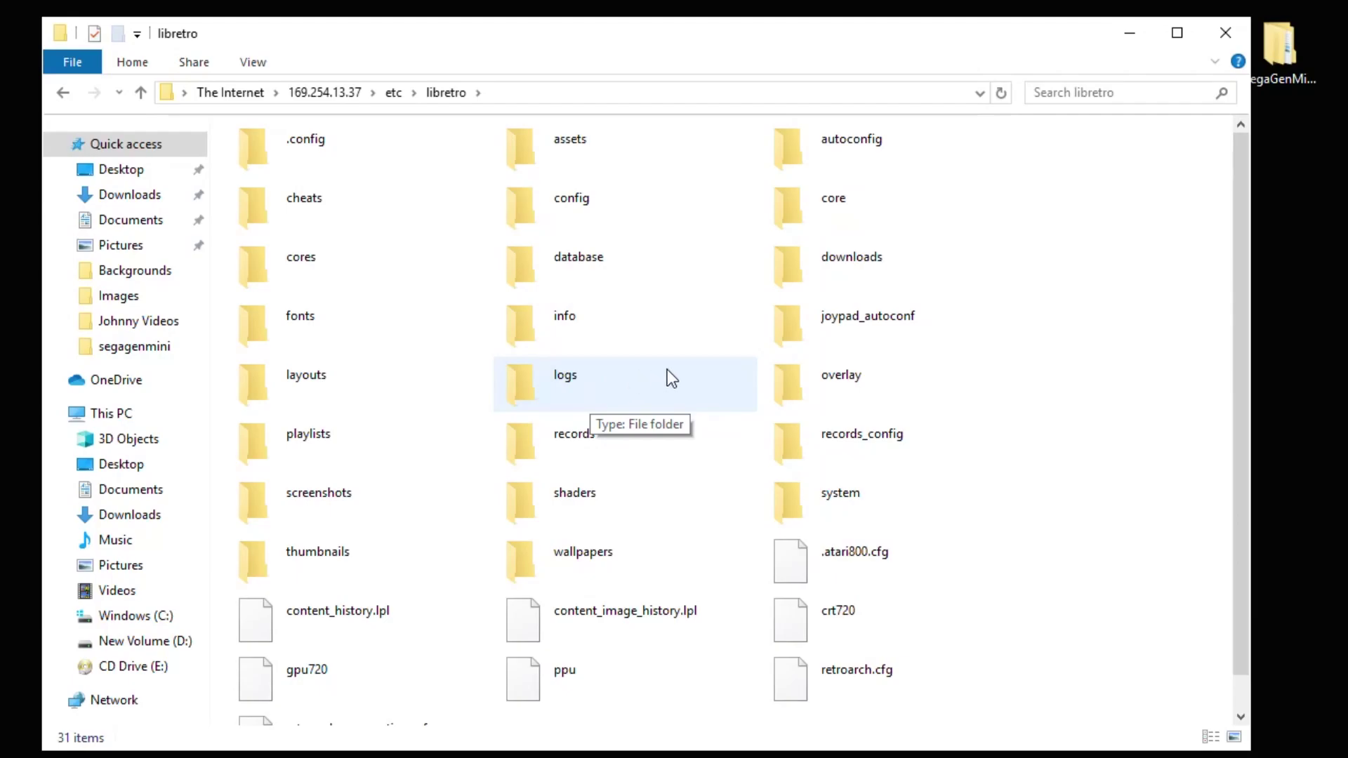
double_click(846, 378)
key("alt+Tab")
left_click_drag(850, 618, 380, 395)
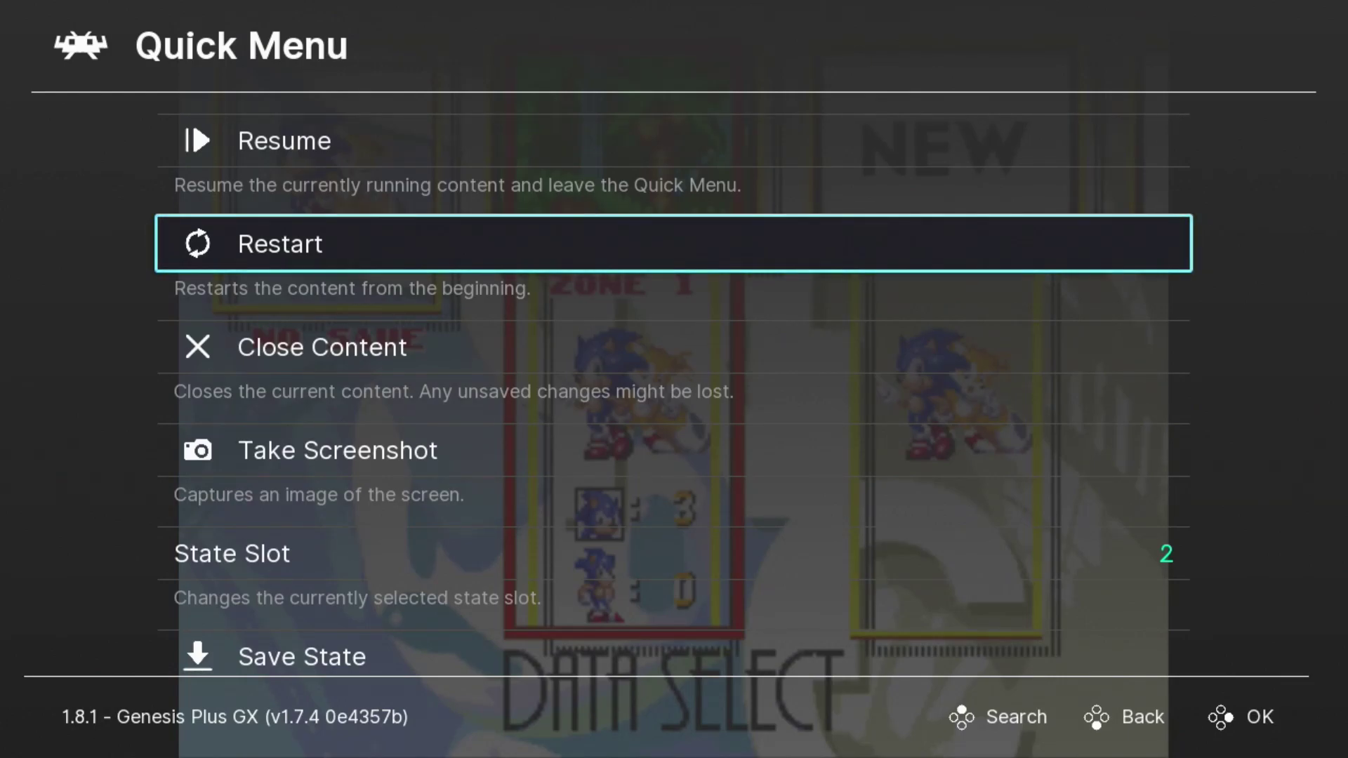
- Switch to RetroArch, open the Onscreen Overlay settings under Onscreen Display, and toggle Display Overlay off and back on
key("BackSpace")
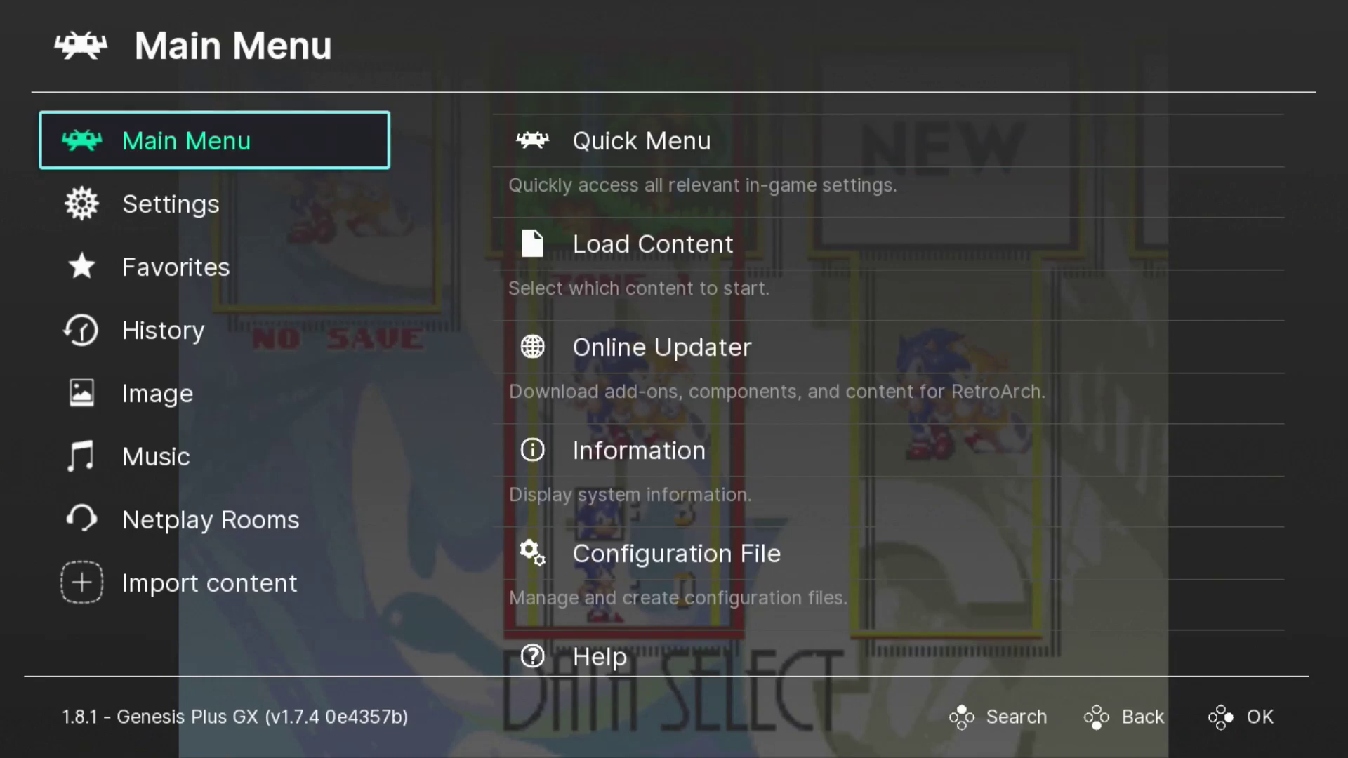
key("Down")
key("Right")
key("Down")
key("Down")
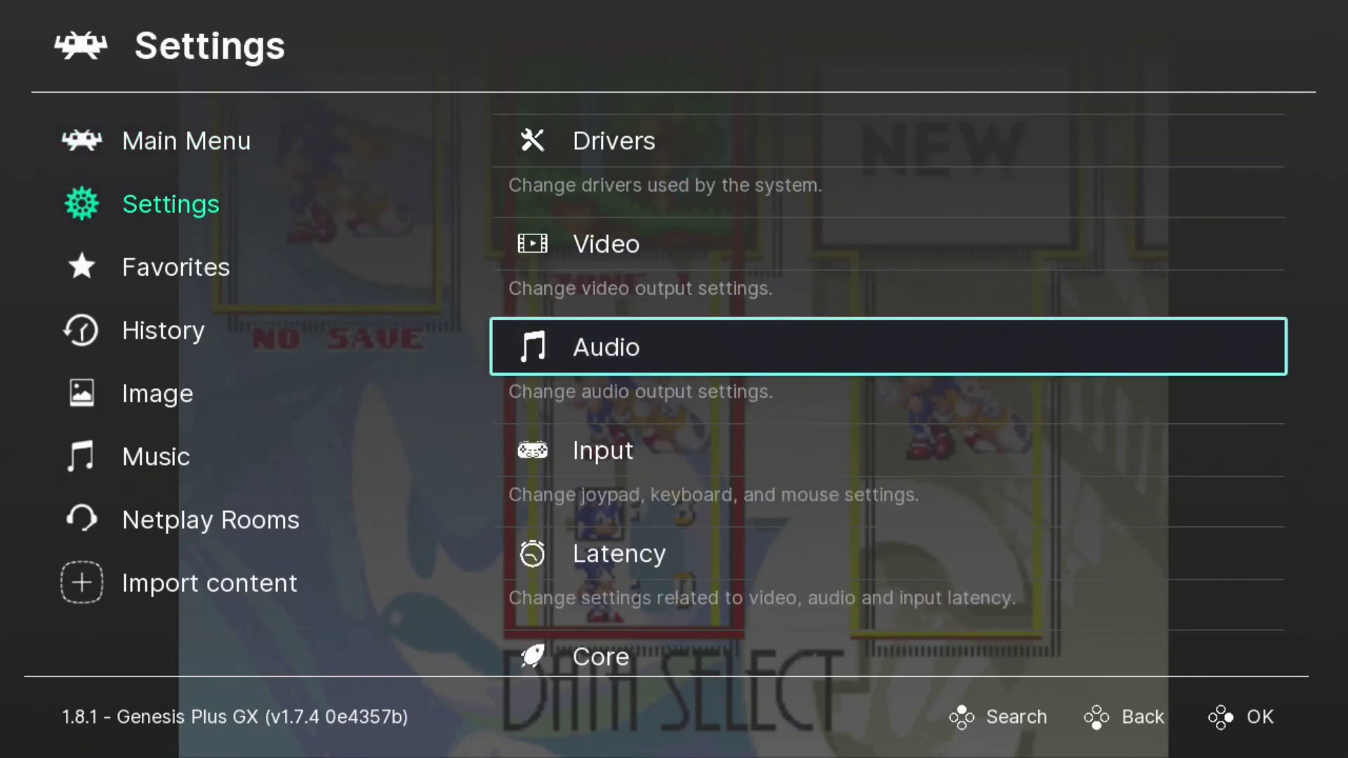
key("Down")
key("Down")
key("Down")
key("Down")
key("Down")
key("Down")
key("Down")
key("Down")
key("Down")
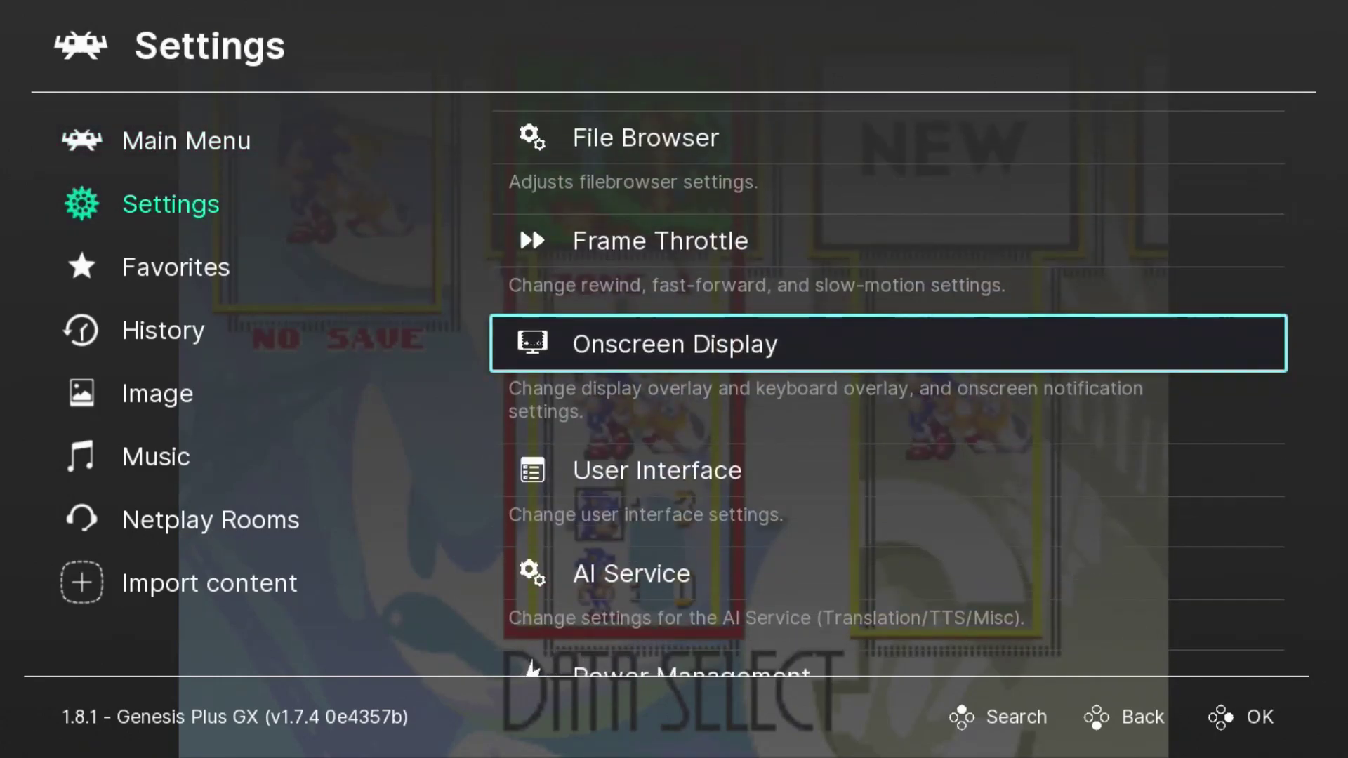
key("Return")
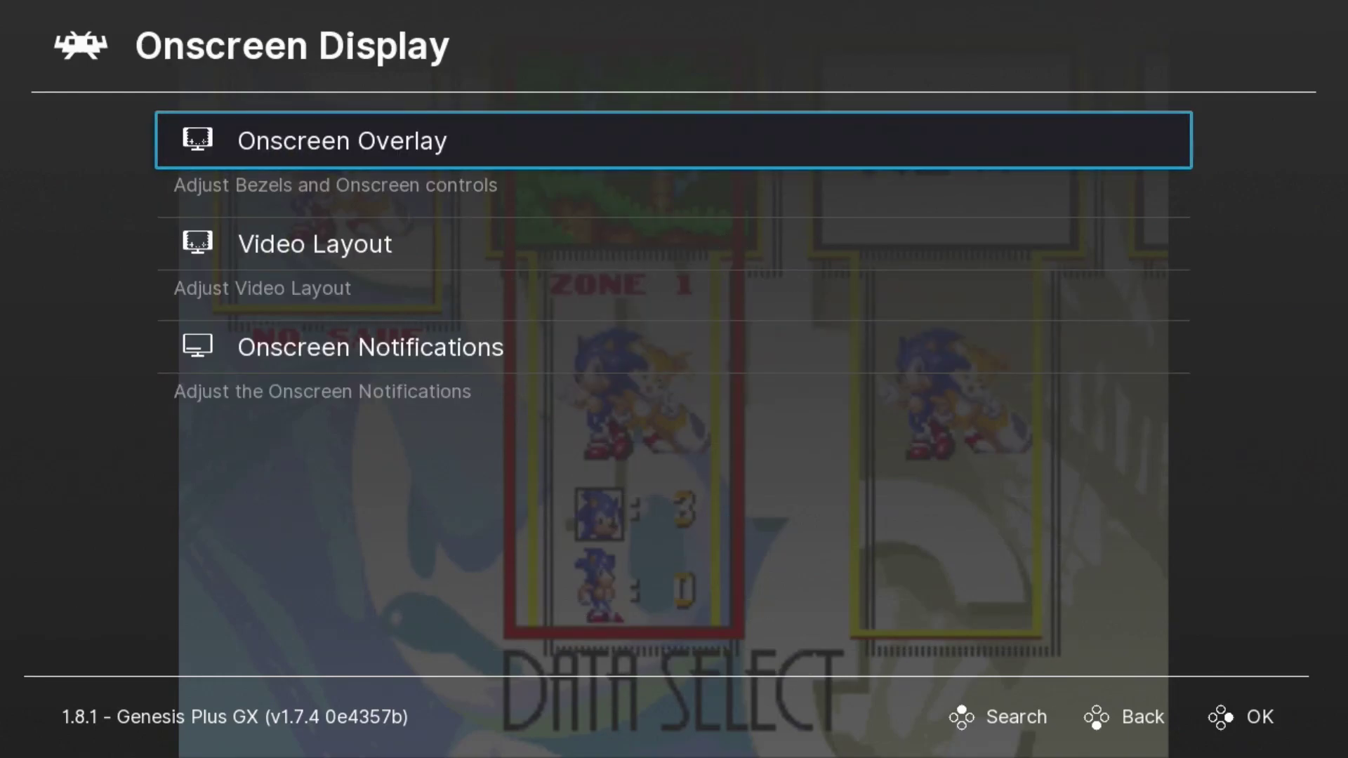
key("Return")
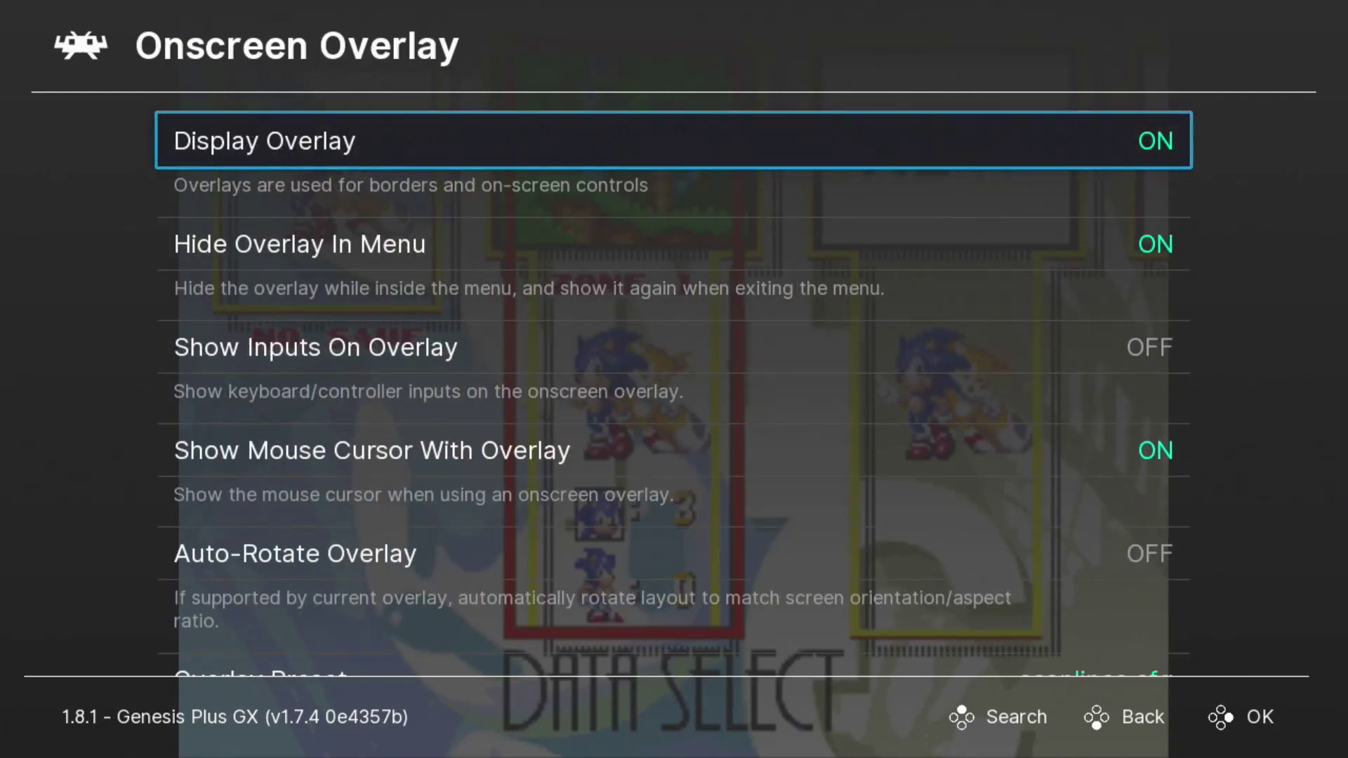
key("Return")
key("Return")
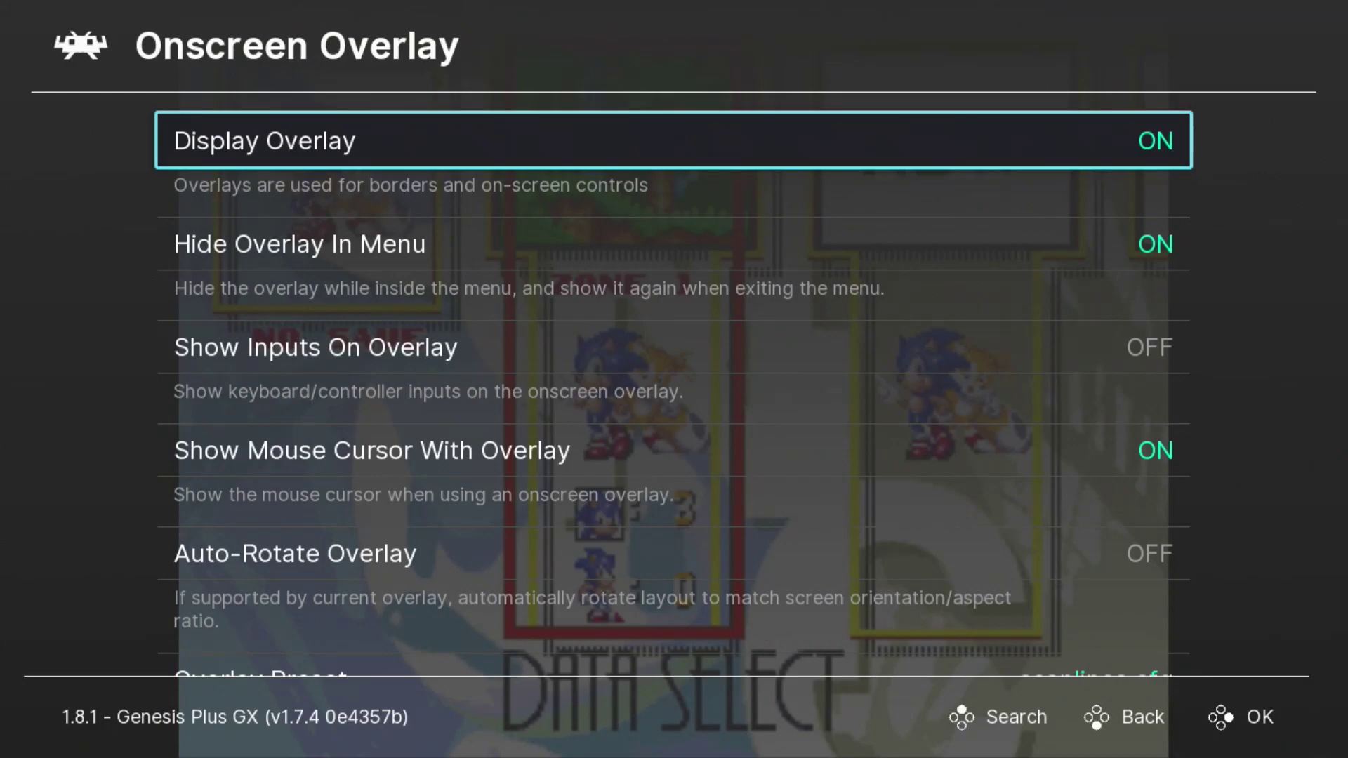
- Set the Overlay Preset to SegaMini.cfg from the /etc/libretro/overlay folder
key("Down")
key("Down")
key("Down")
key("Down")
key("Down")
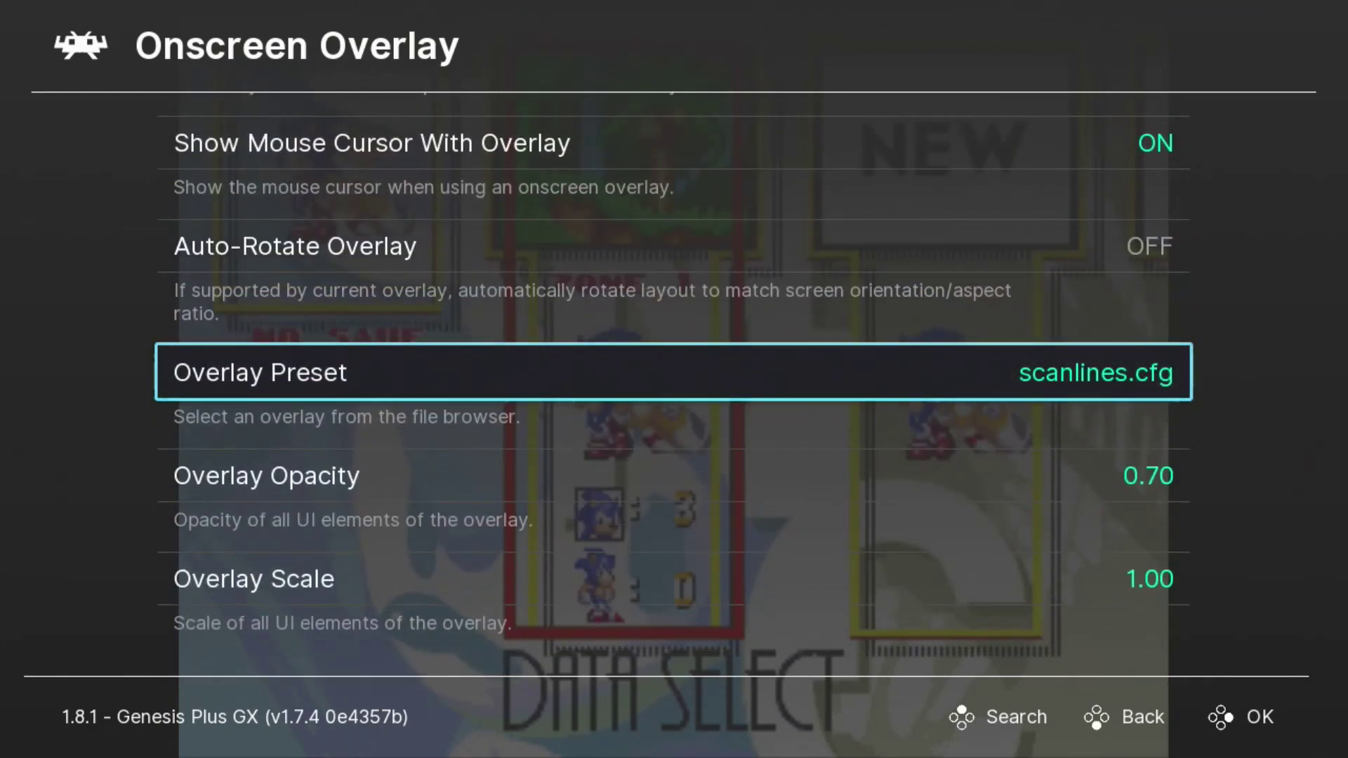
key("Return")
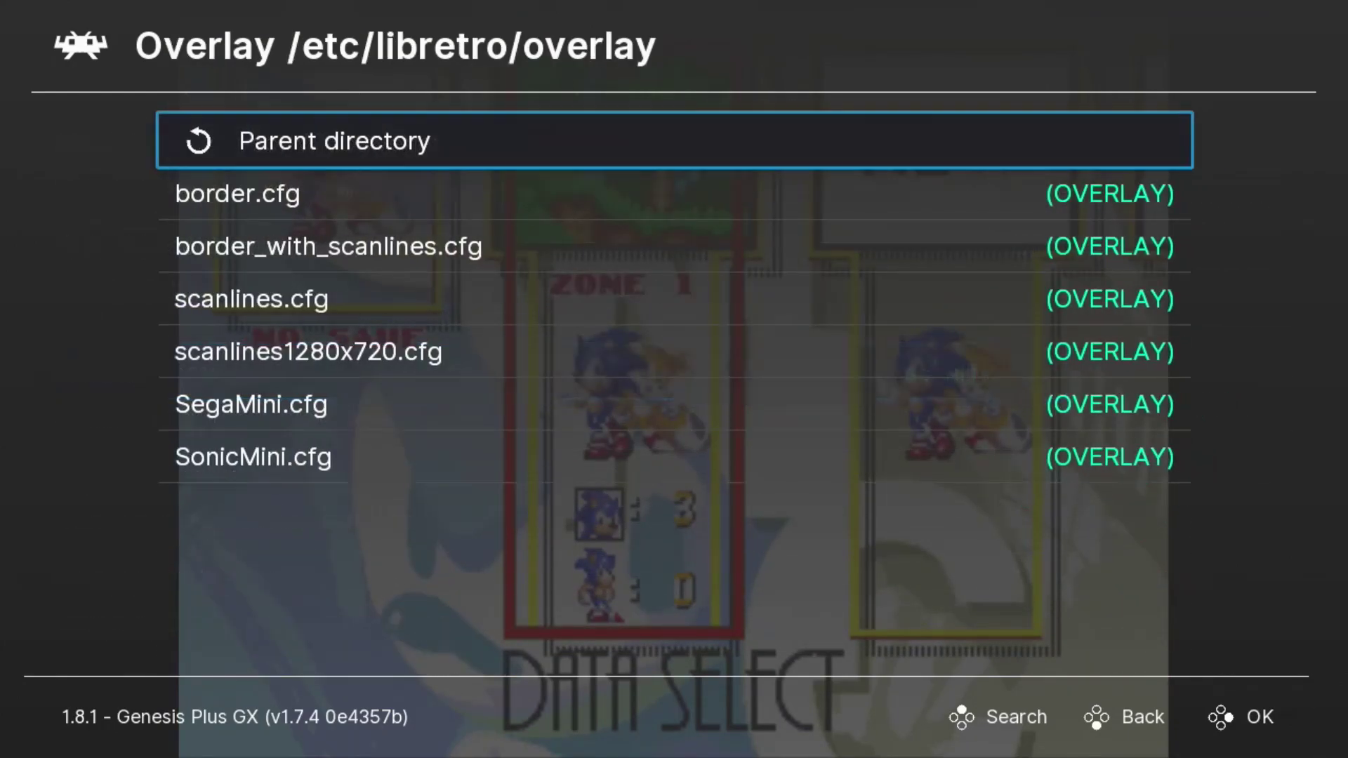
key("Down")
key("Down")
key("Down")
key("Down")
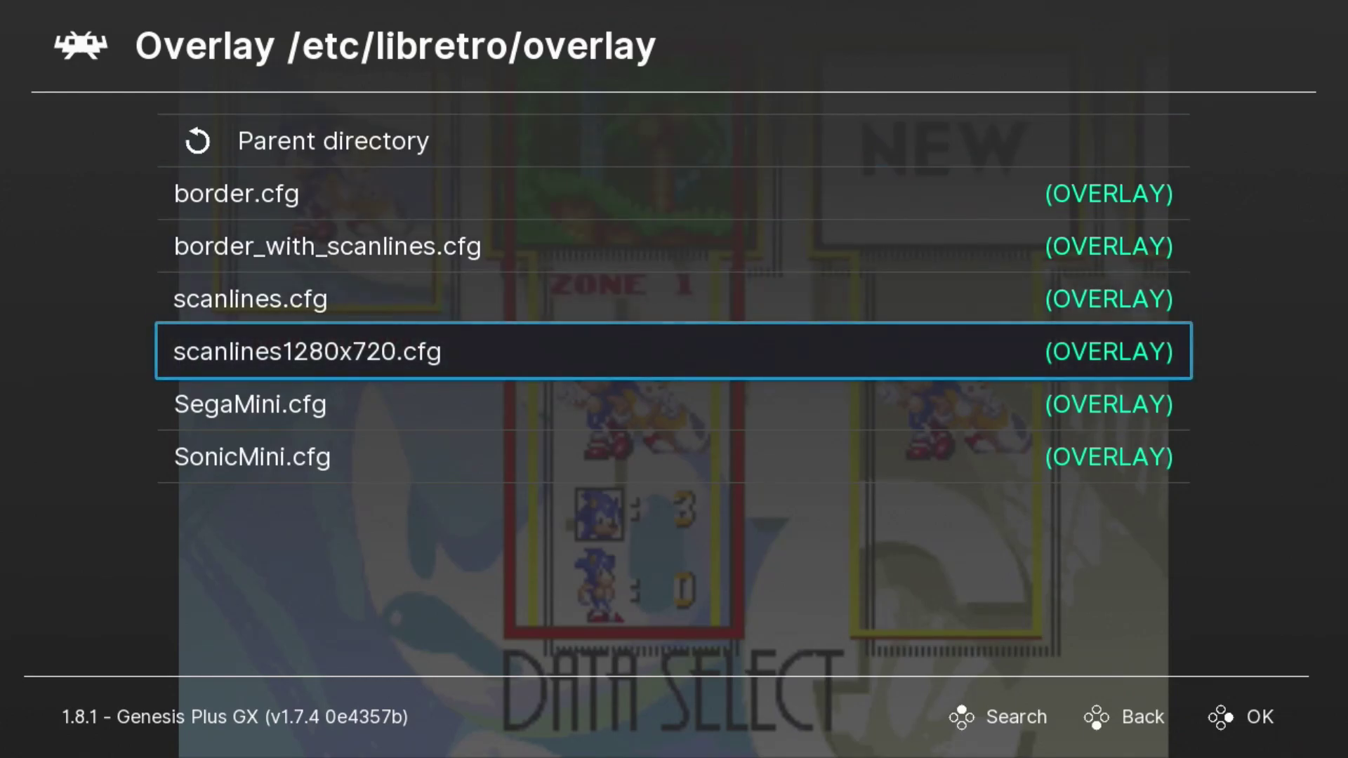
key("Down")
key("Down")
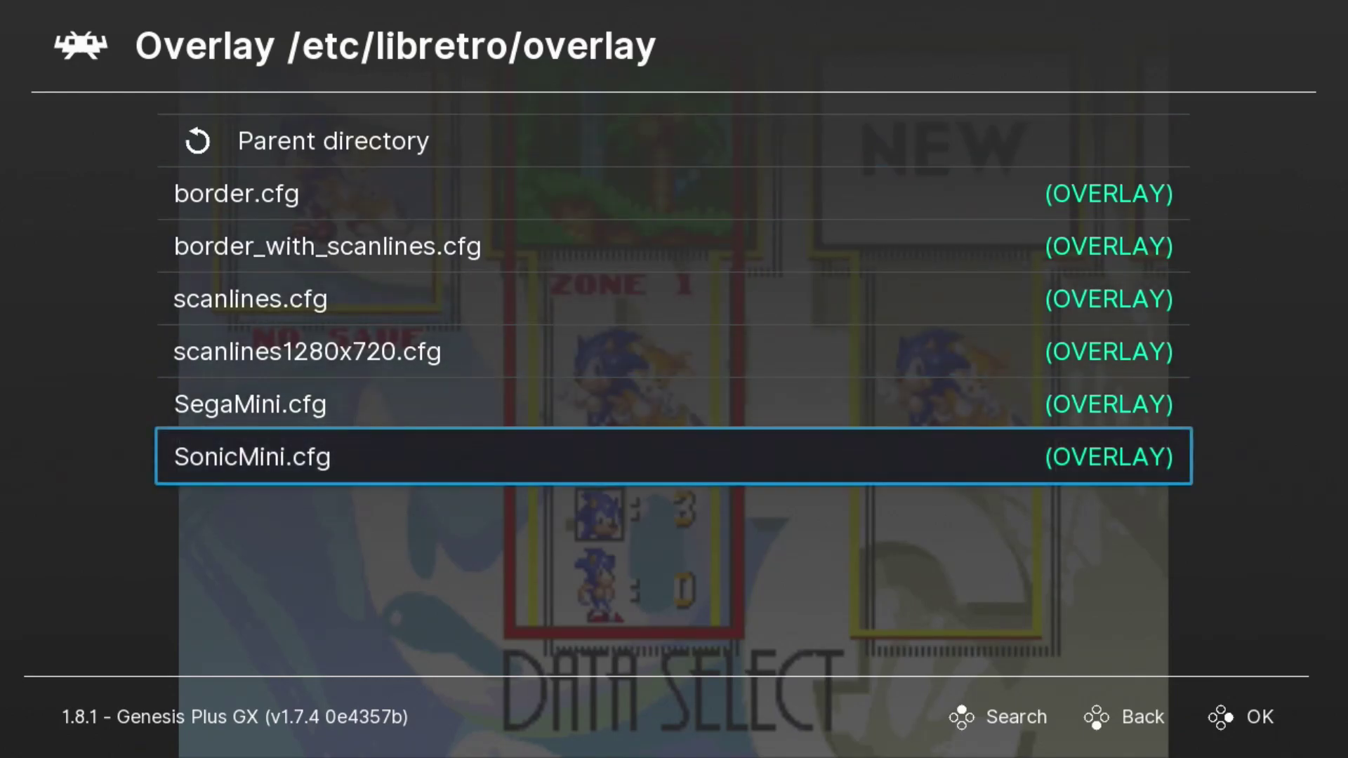
key("Up")
key("Return")
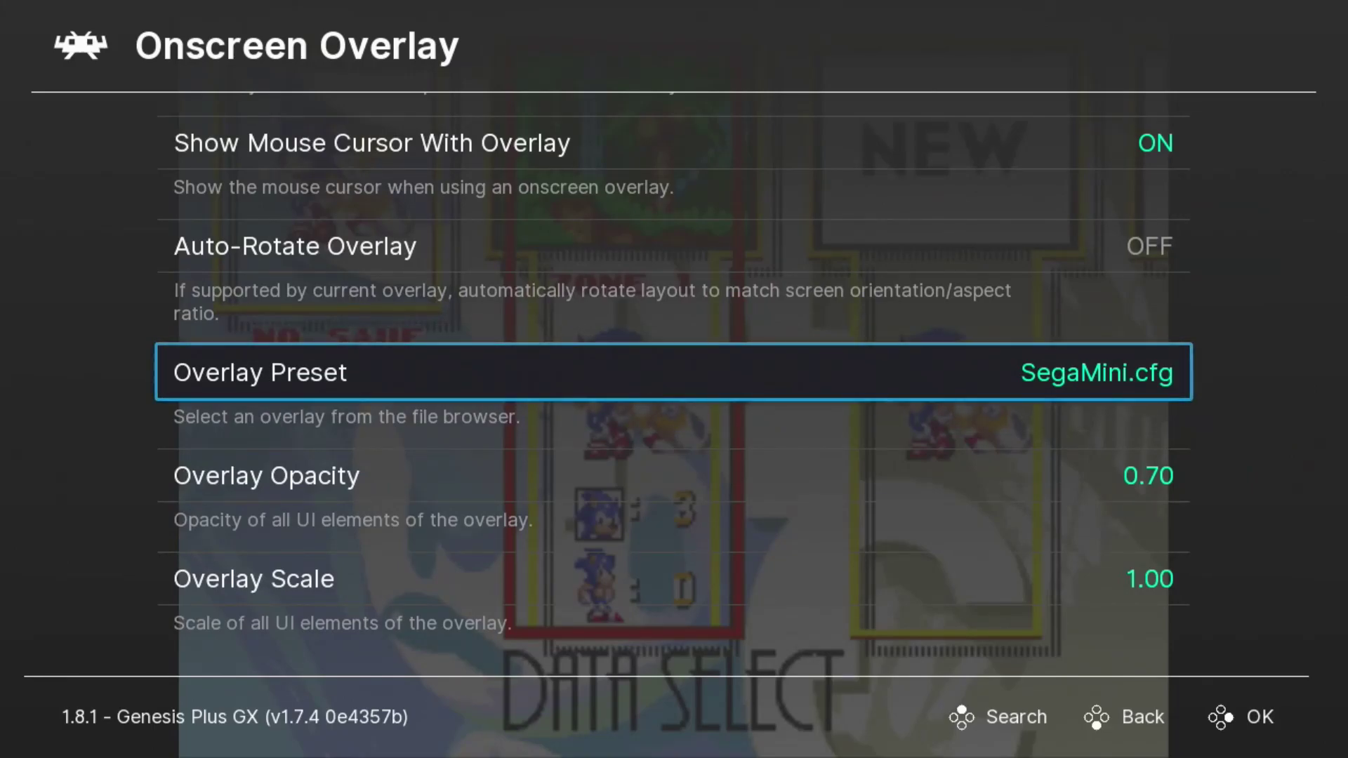
- Turn off Hide Overlay In Menu
key("Up")
key("Up")
key("Up")
key("Up")
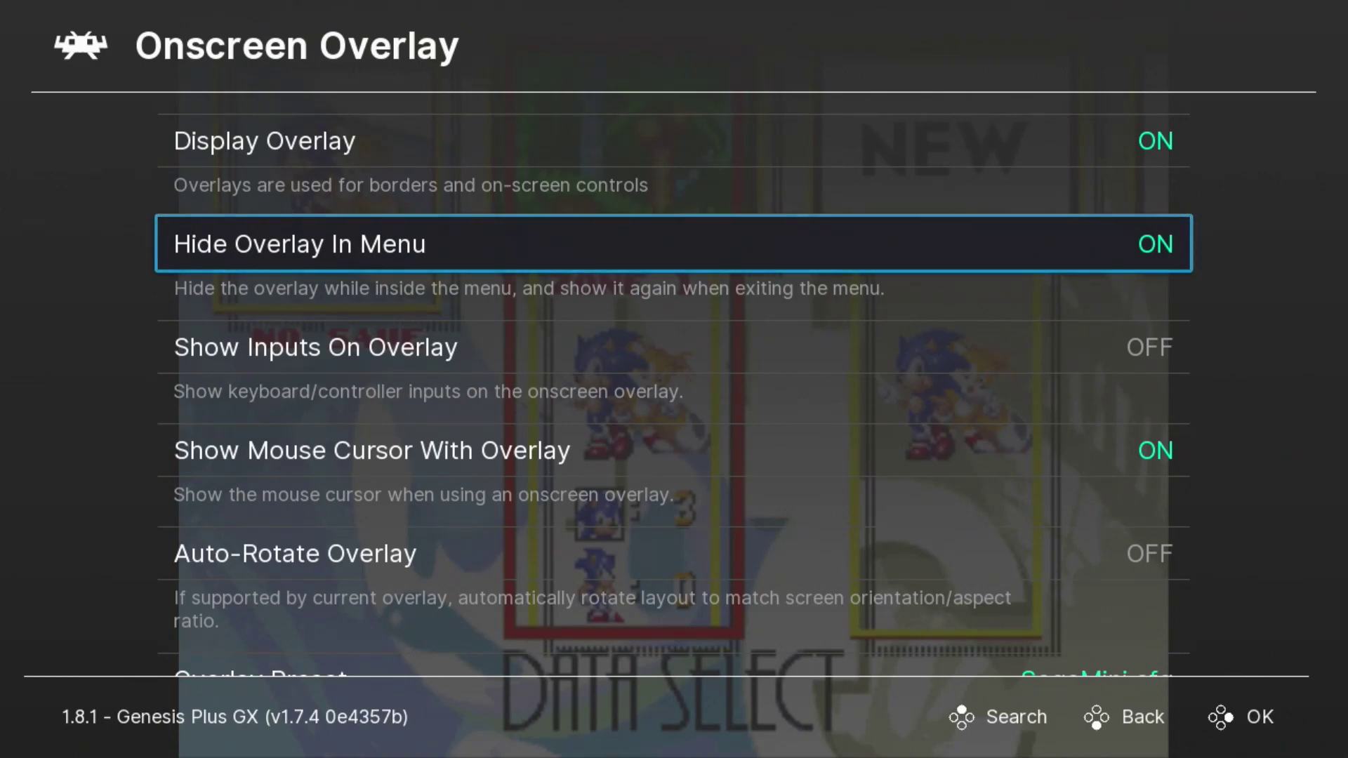
key("Return")
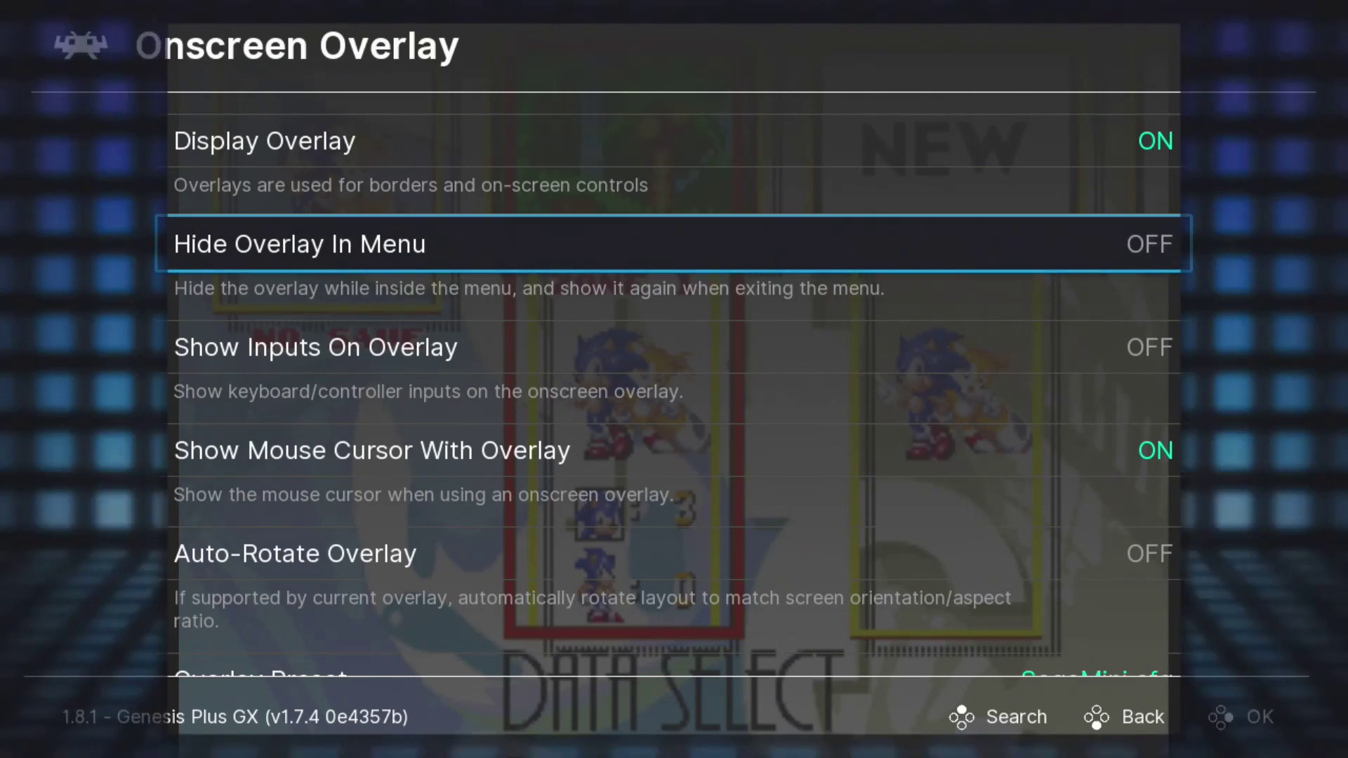
- Try a different Overlay Opacity and set it back to 0.70
key("Down")
key("Down")
key("Down")
key("Down")
key("Down")
key("Right")
key("Left")
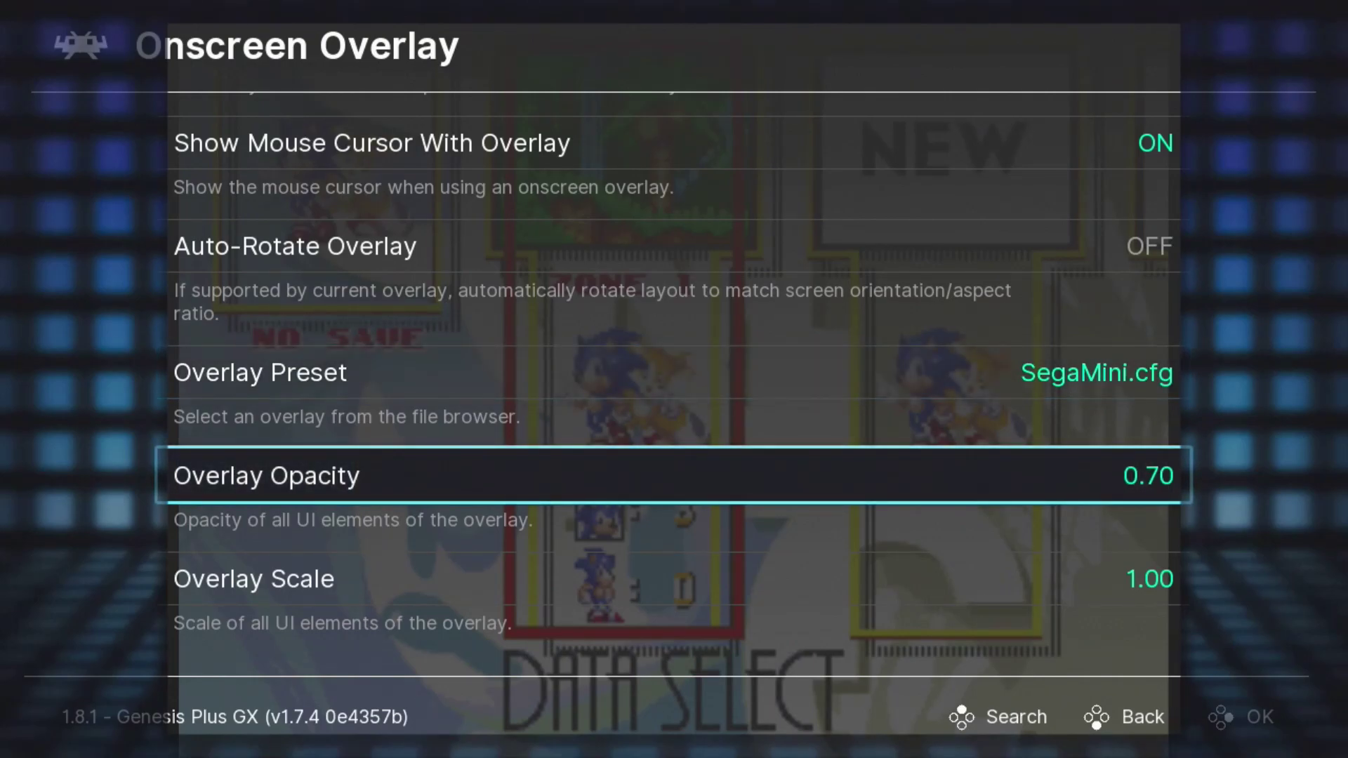
- Adjust the Overlay Scale up and down, and set it to 1.04
key("Down")
key("Right")
key("Right")
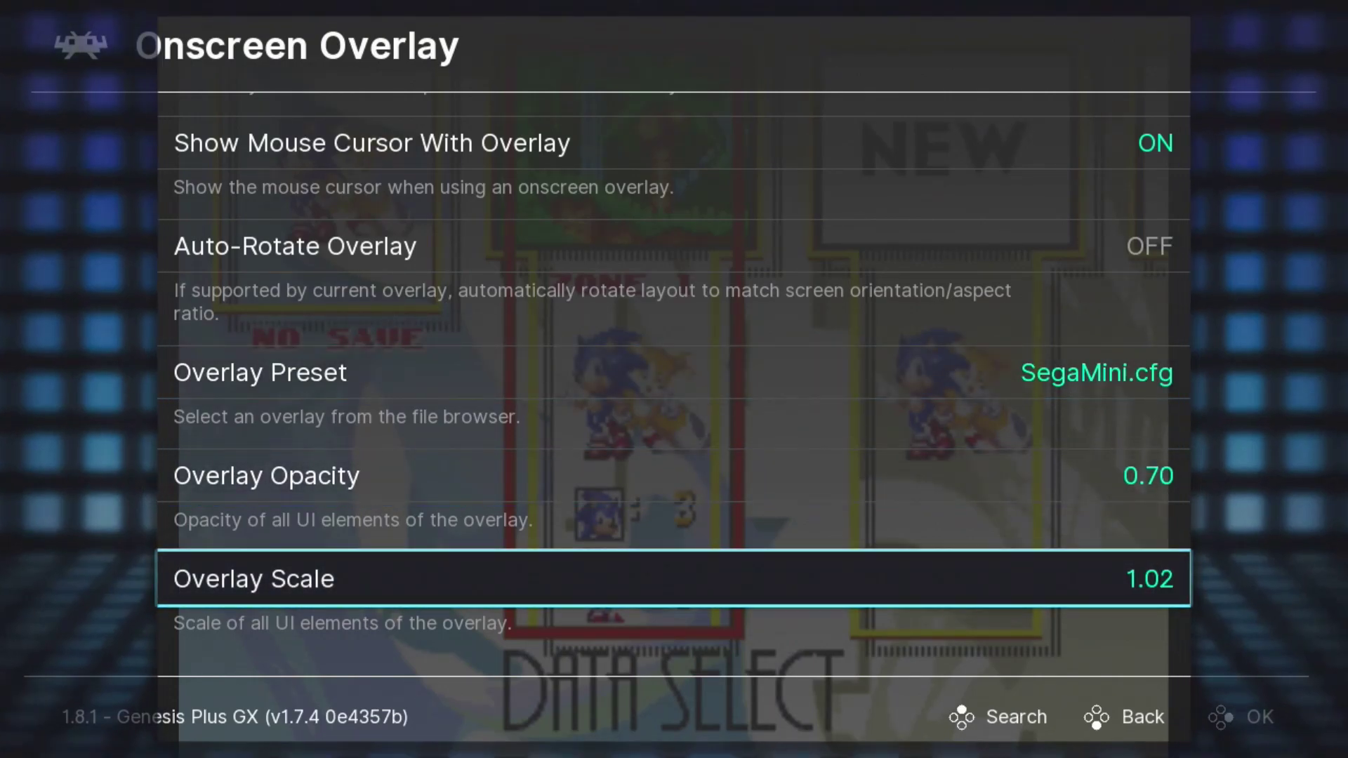
key("Left")
key("Left")
key("Right")
key("Right")
key("Right")
key("Right")
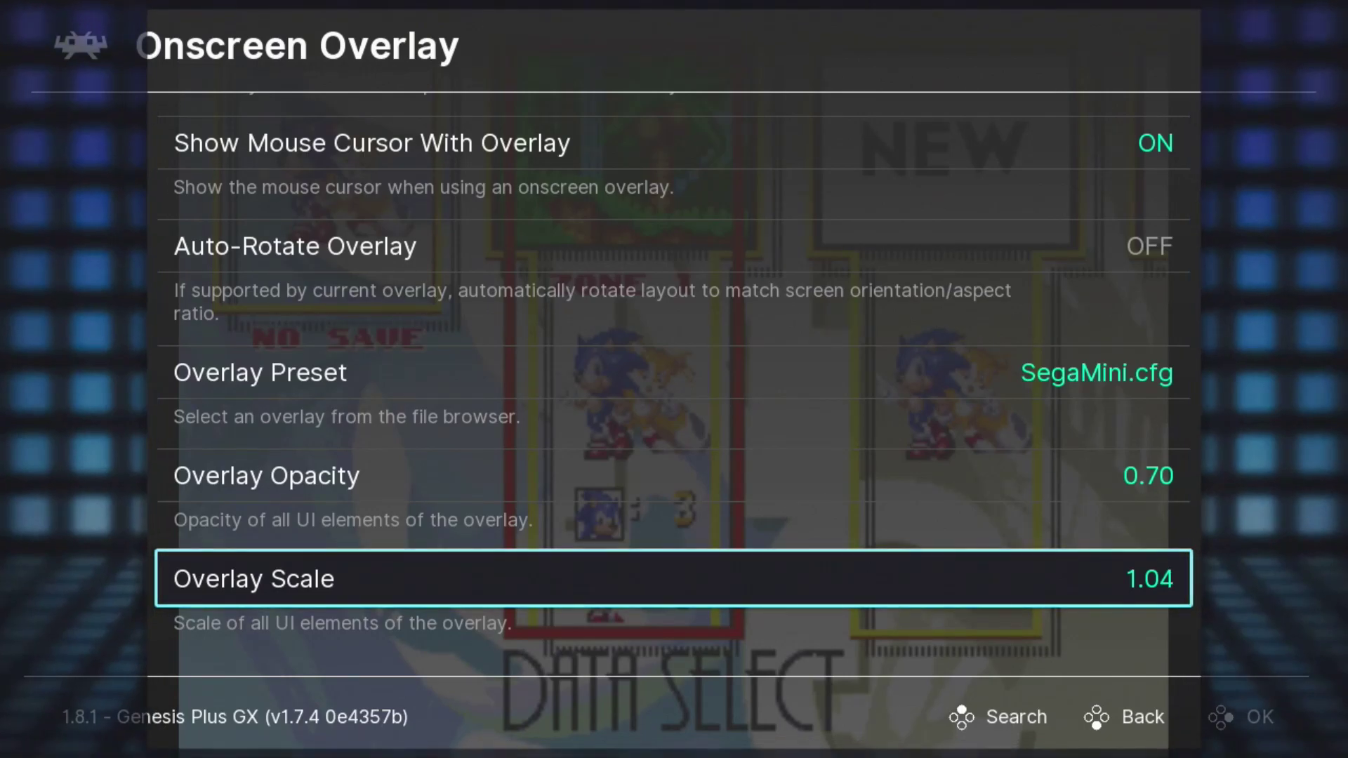
- Try an Overlay Scale of 1.06 and set it to 1.00
key("Right")
key("Right")
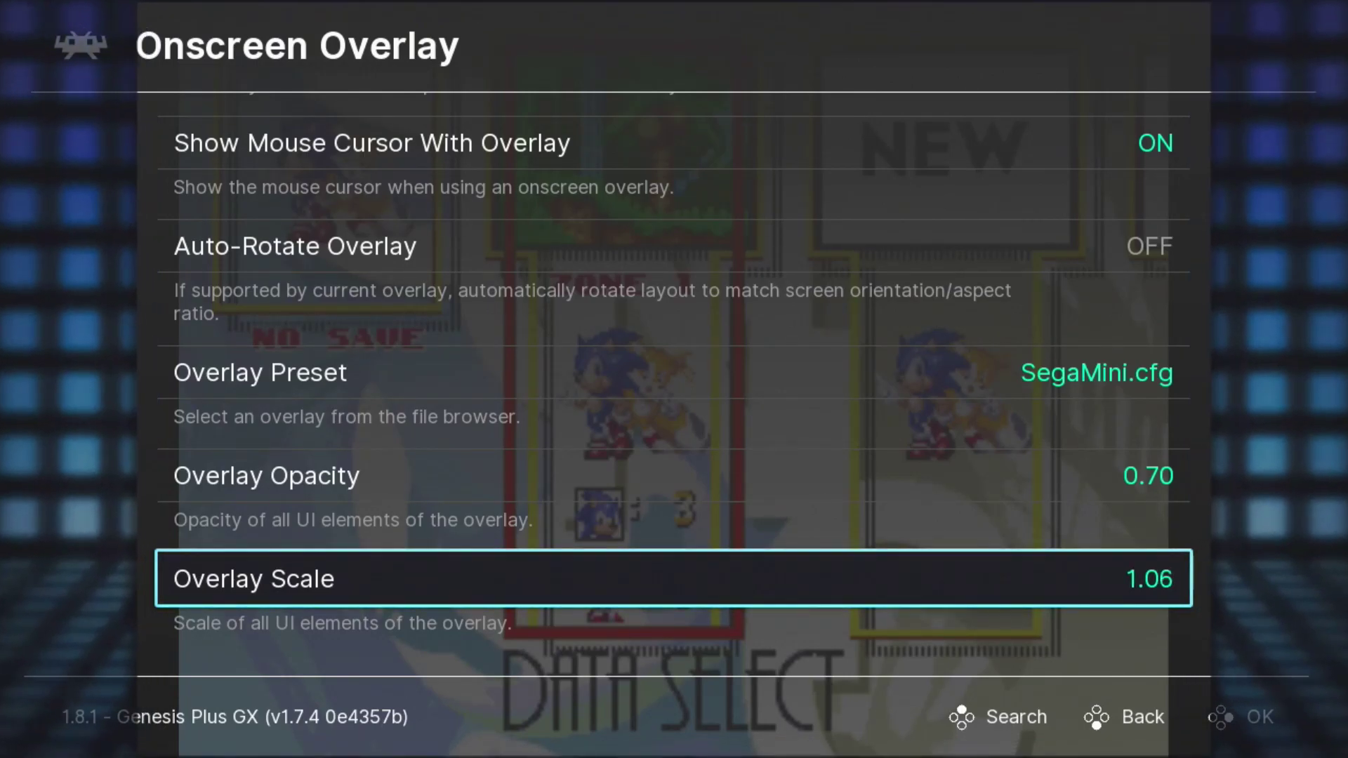
key("Left")
key("Left")
key("Left")
key("Left")
key("Left")
key("Left")
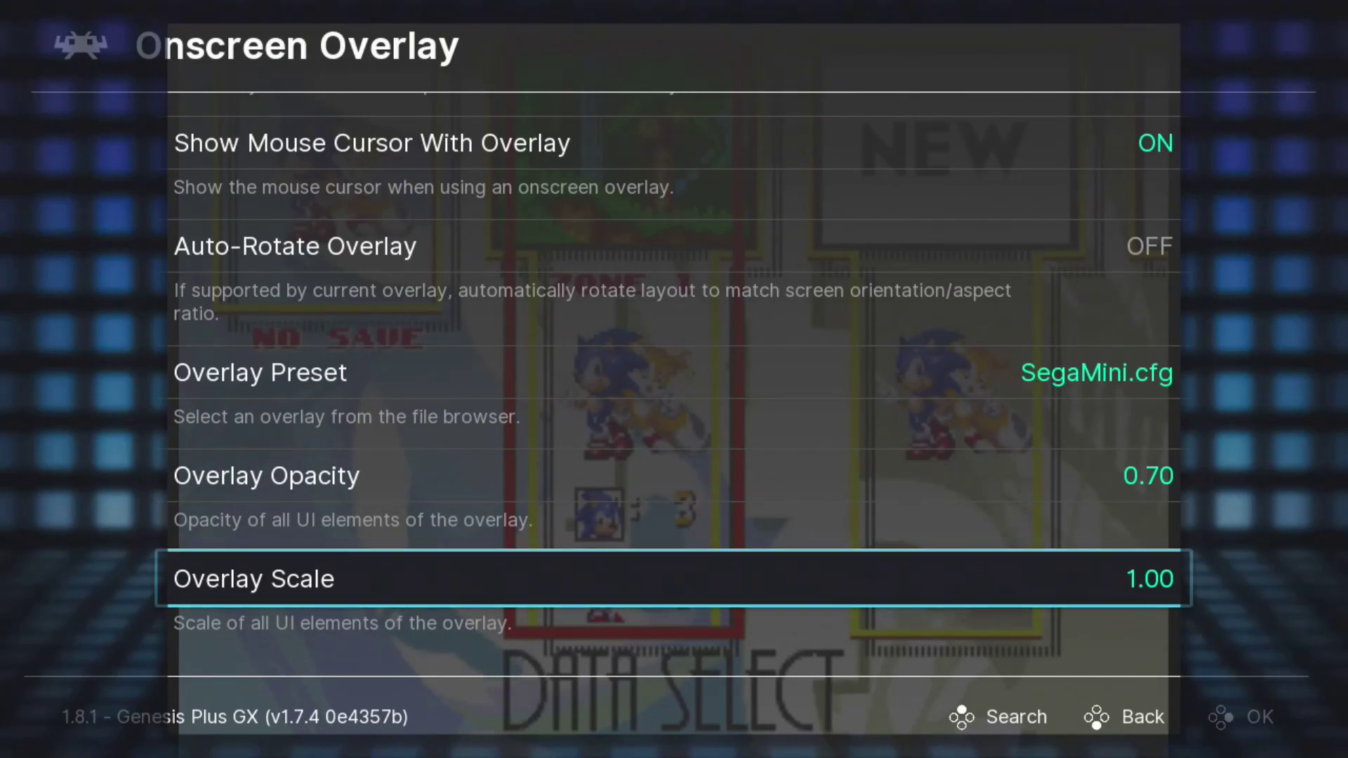
- Leave the overlay settings and go to the Aspect Ratio option in the Video settings
key("BackSpace")
key("BackSpace")
key("Up")
key("Up")
key("Up")
key("Up")
key("Up")
key("Up")
key("Up")
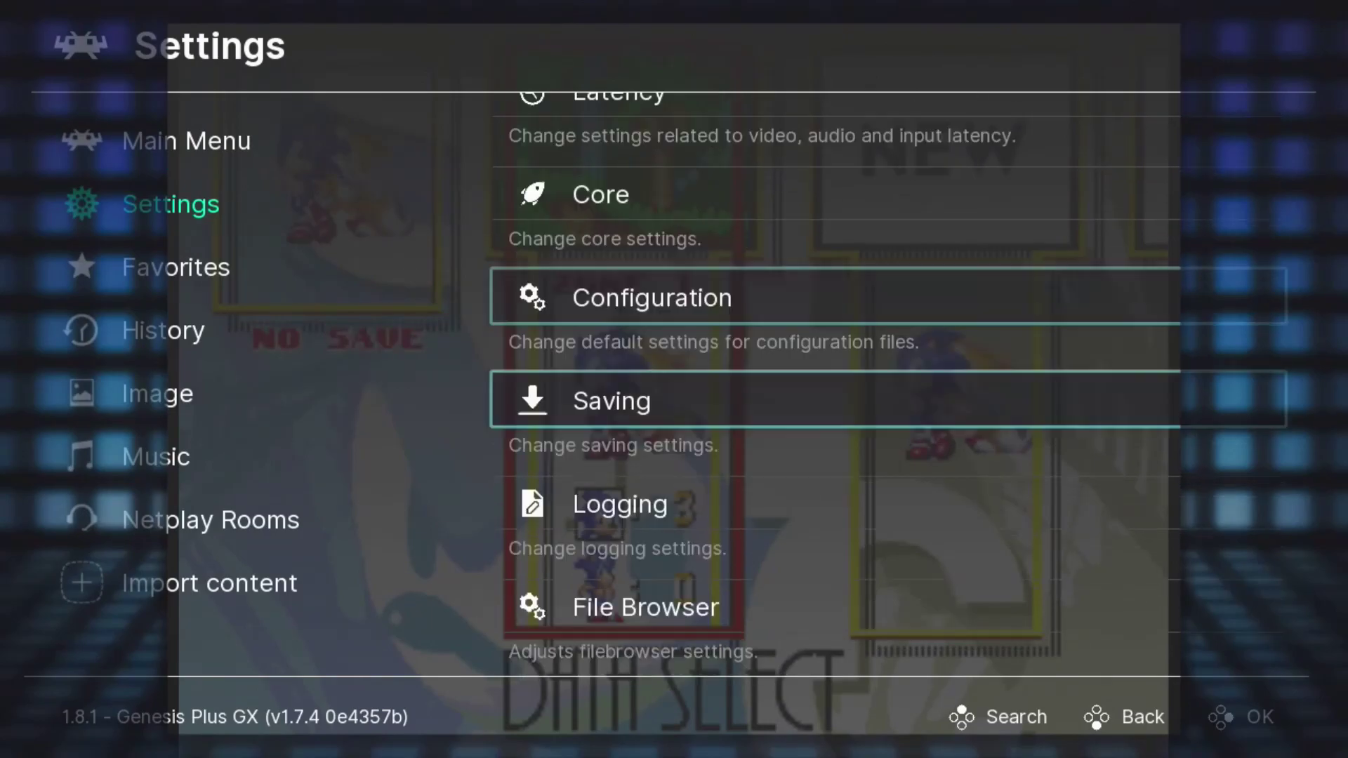
key("Up")
key("Up")
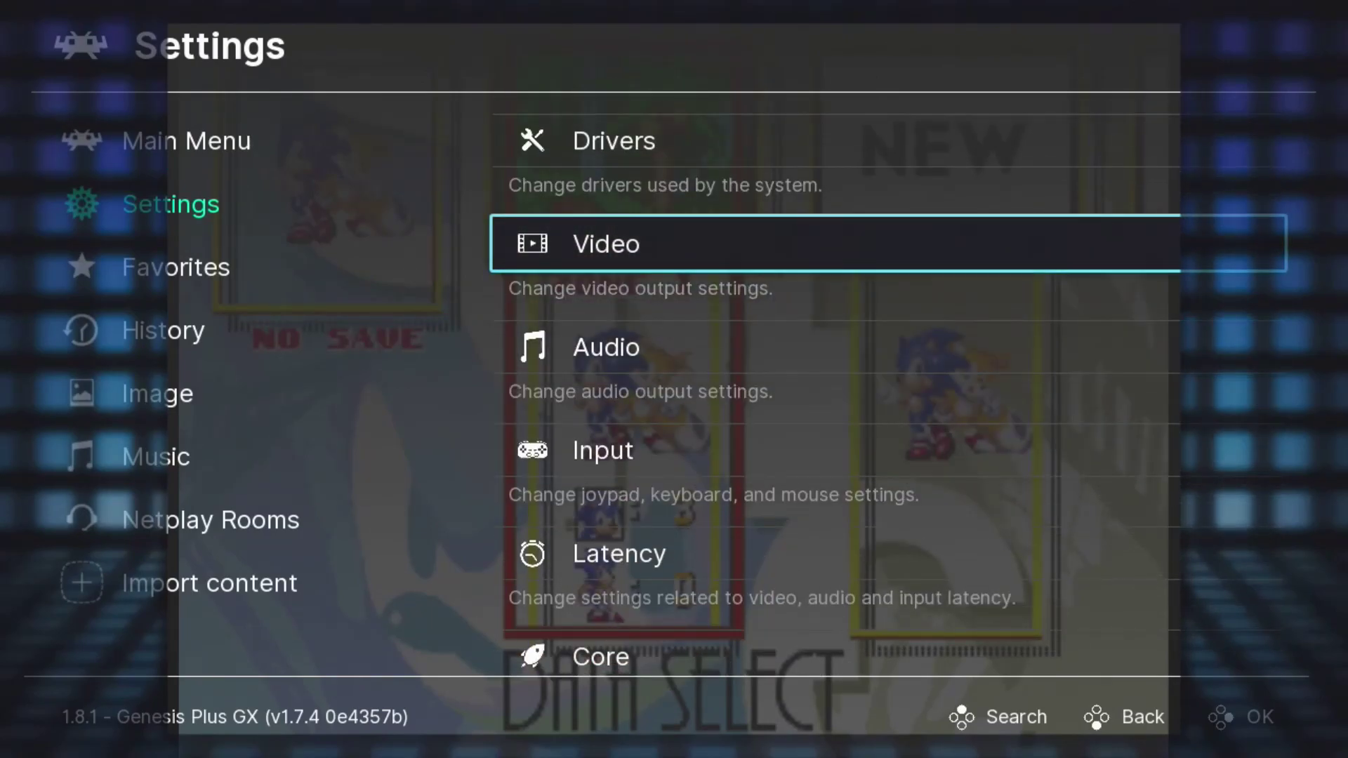
key("Return")
key("Down")
key("Down")
key("Down")
key("Down")
key("Down")
key("Down")
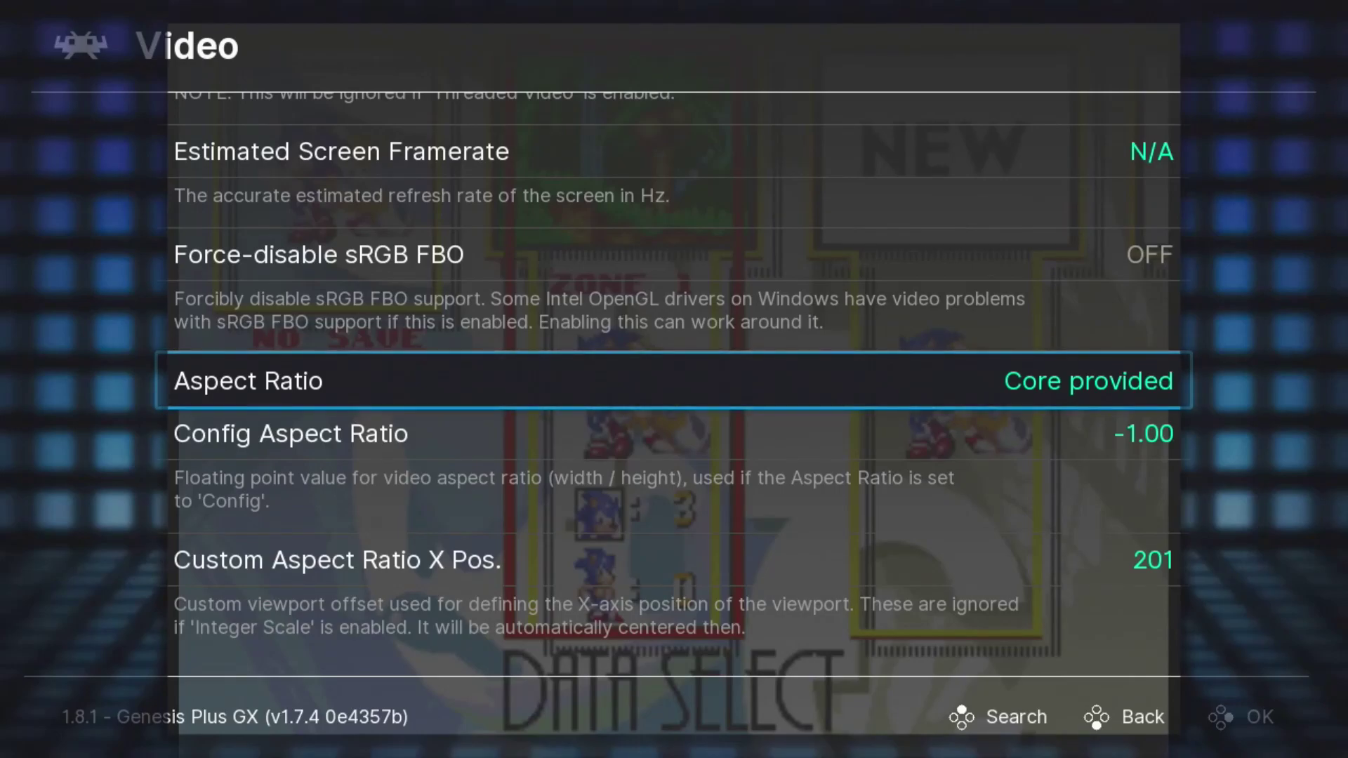
- Try the 16:9 and Custom aspect ratios and set the Aspect Ratio back to Core provided
key("Right")
key("Right")
key("Right")
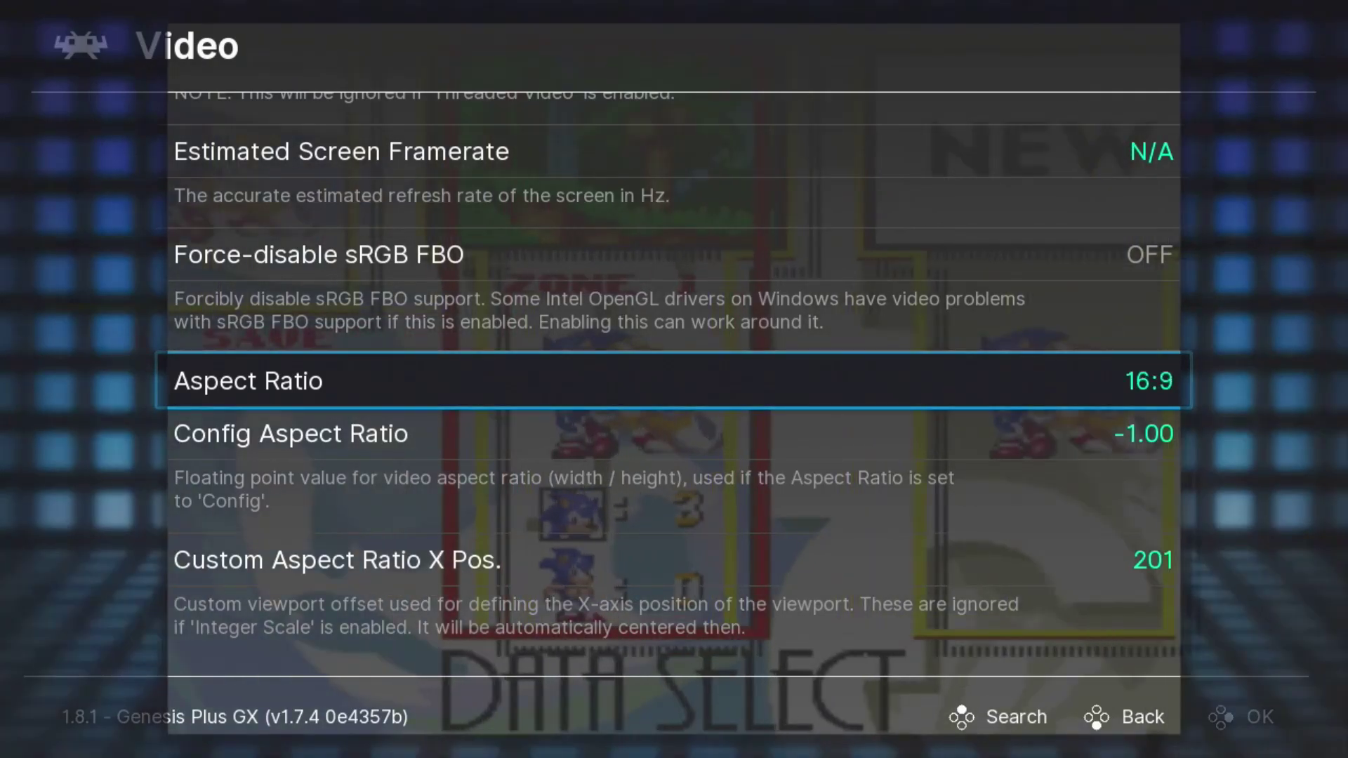
key("Left")
key("Left")
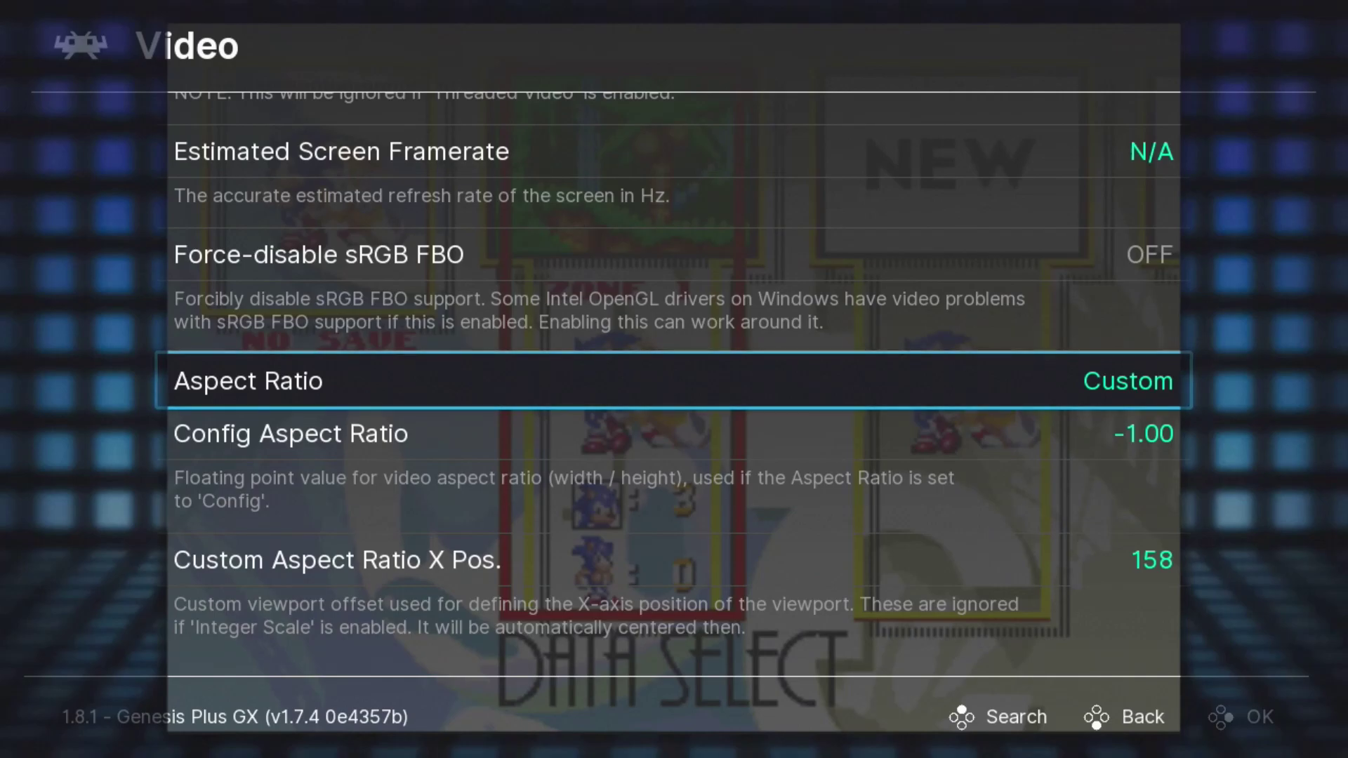
key("Left")
key("Down")
key("Down")
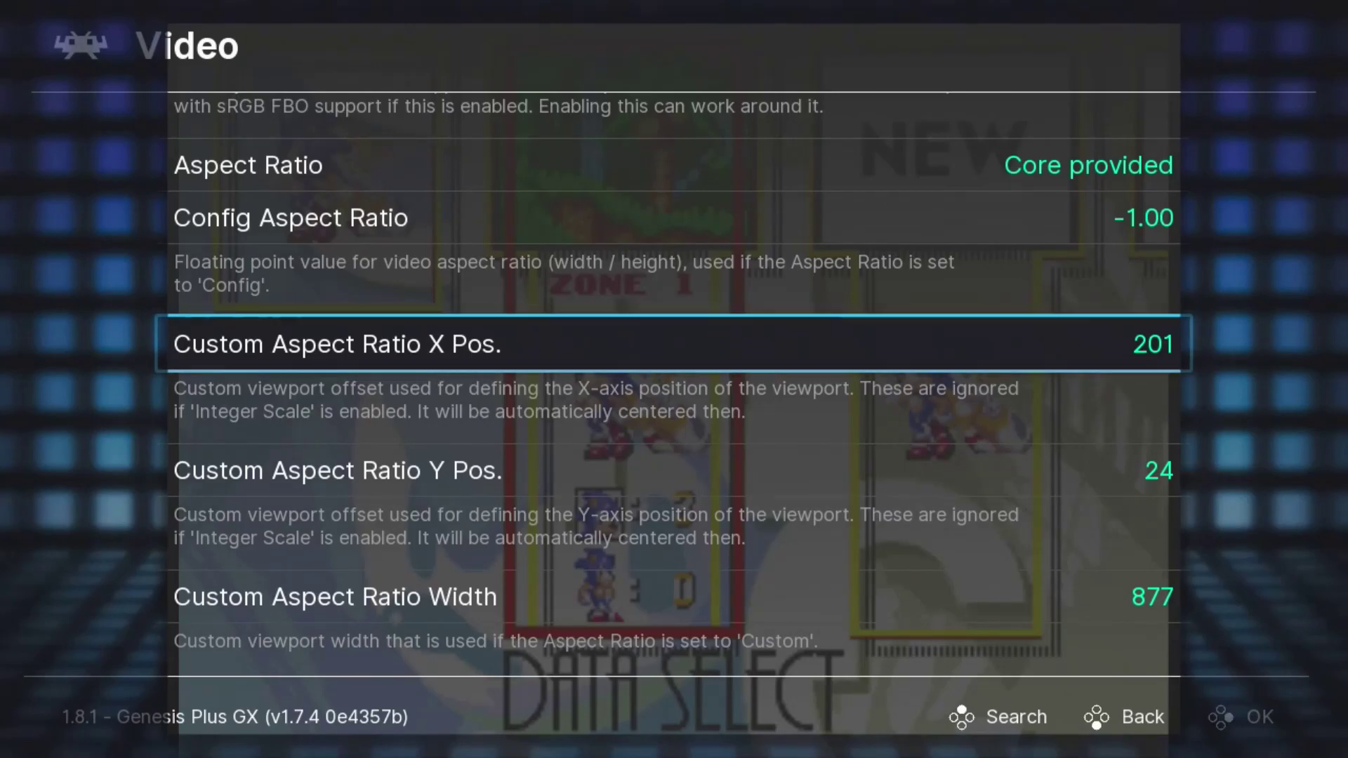
- Set the Aspect Ratio to Custom and review the custom X and Y position, width and height
key("Up")
key("Up")
key("Right")
key("Down")
key("Down")
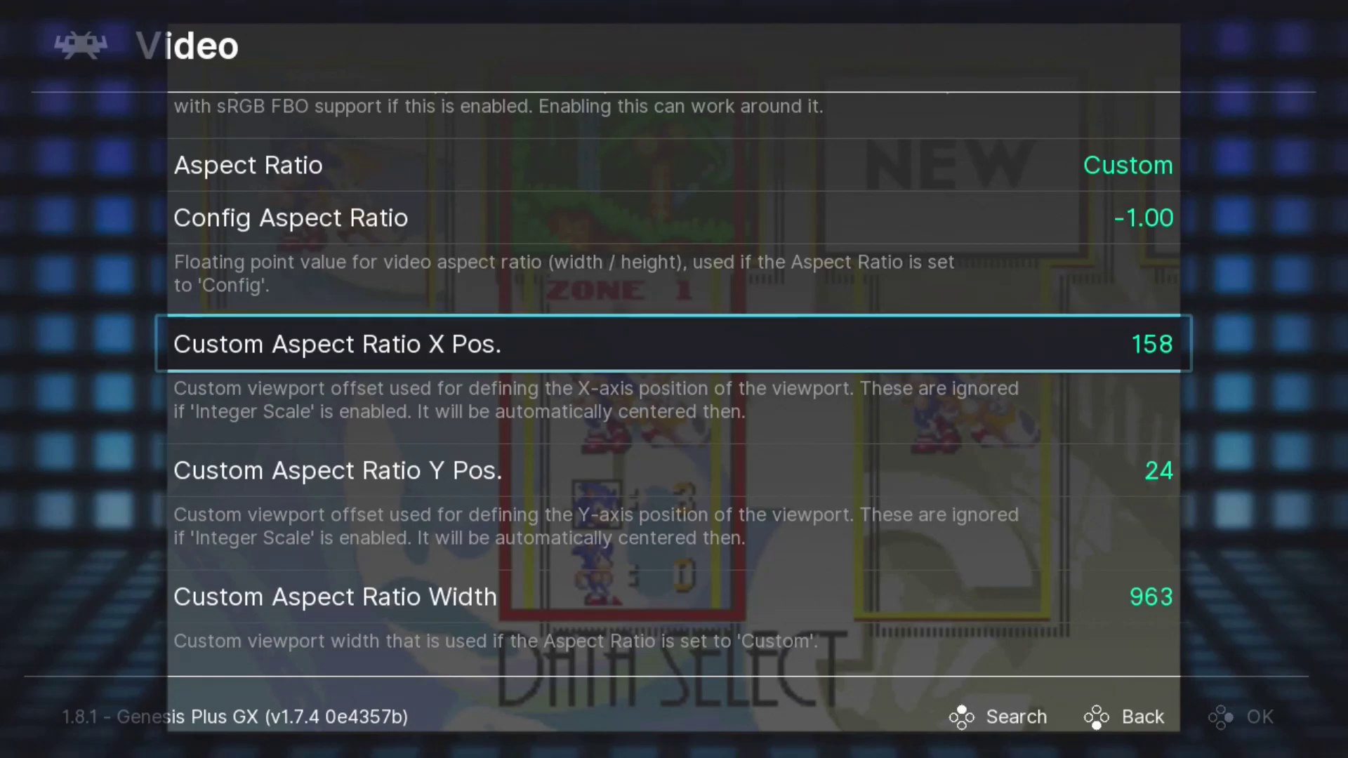
key("Down")
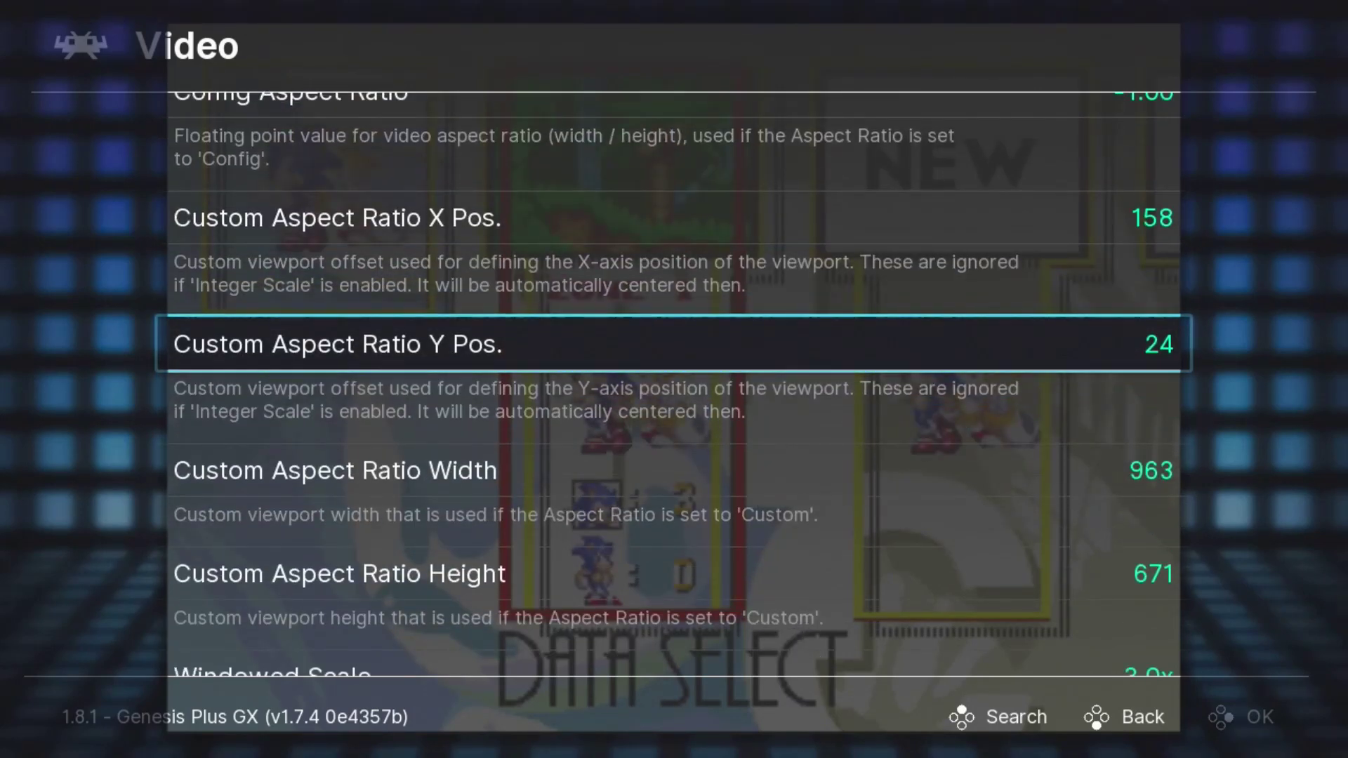
key("Down")
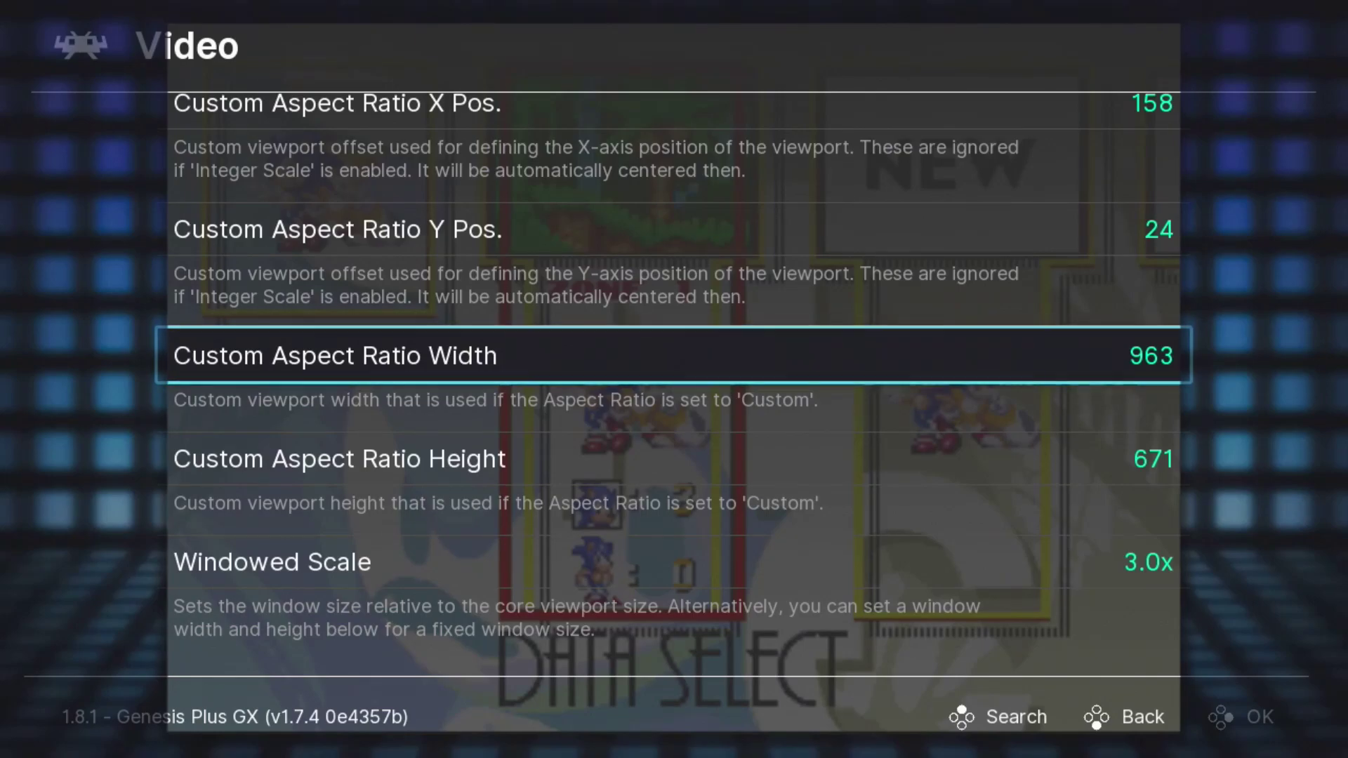
key("Down")
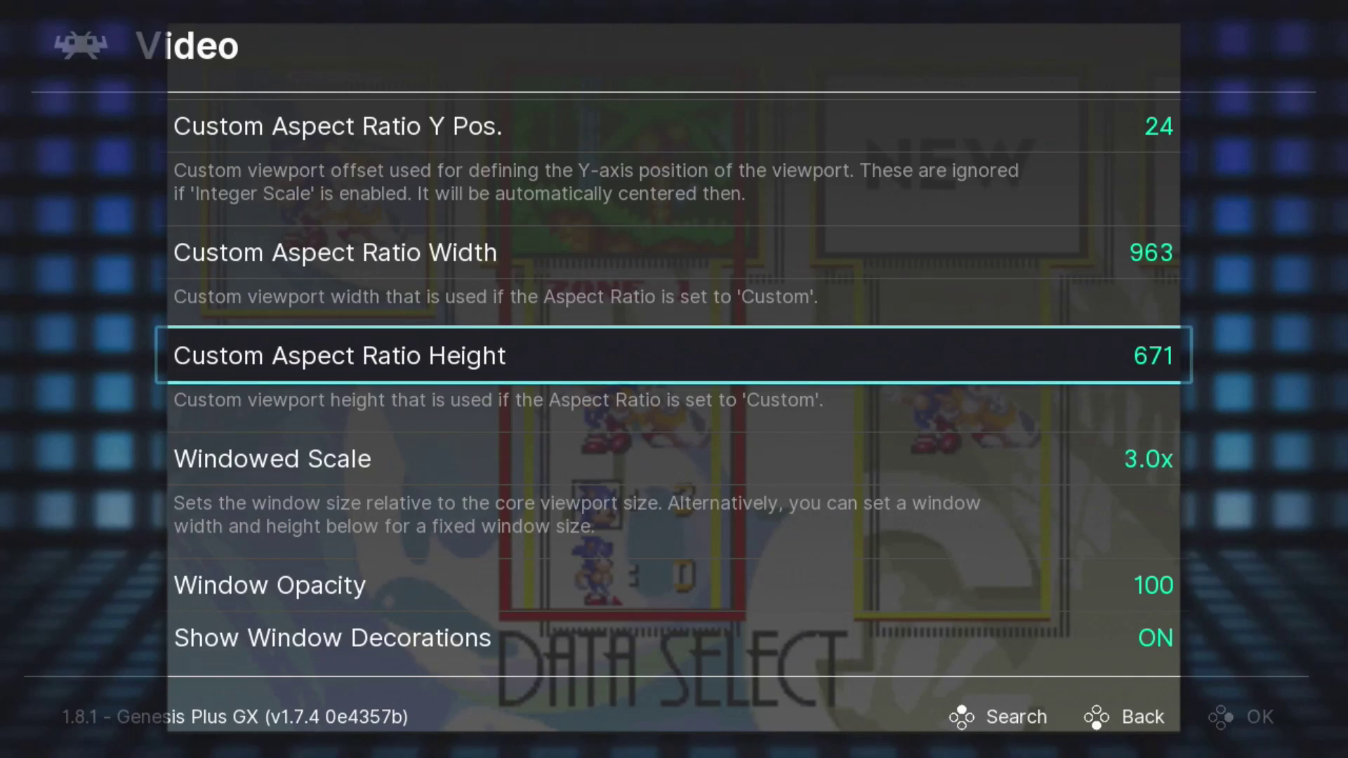
- Resume the game and browse the save slots on the Data Select screen to examine how the overlay frames it
key("BackSpace")
key("BackSpace")
key("Up")
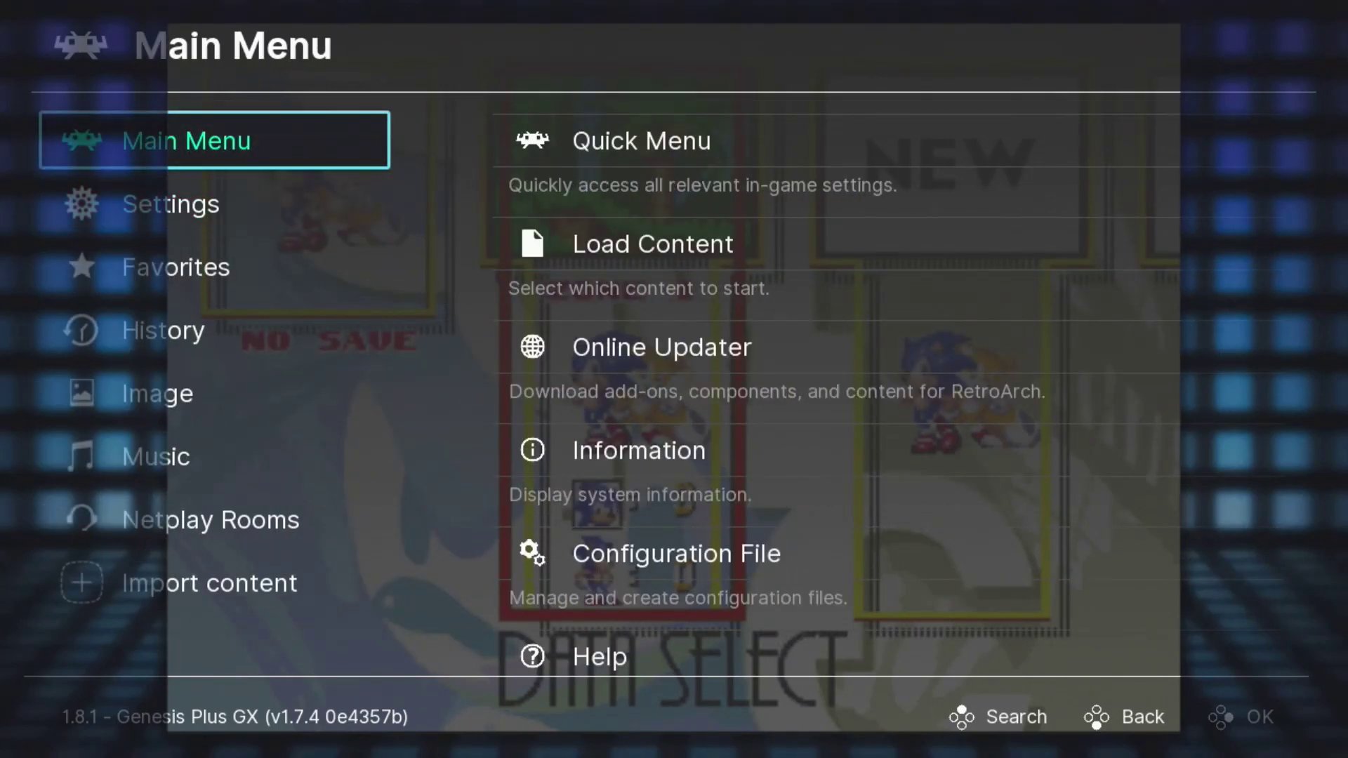
key("Right")
key("Return")
key("Return")
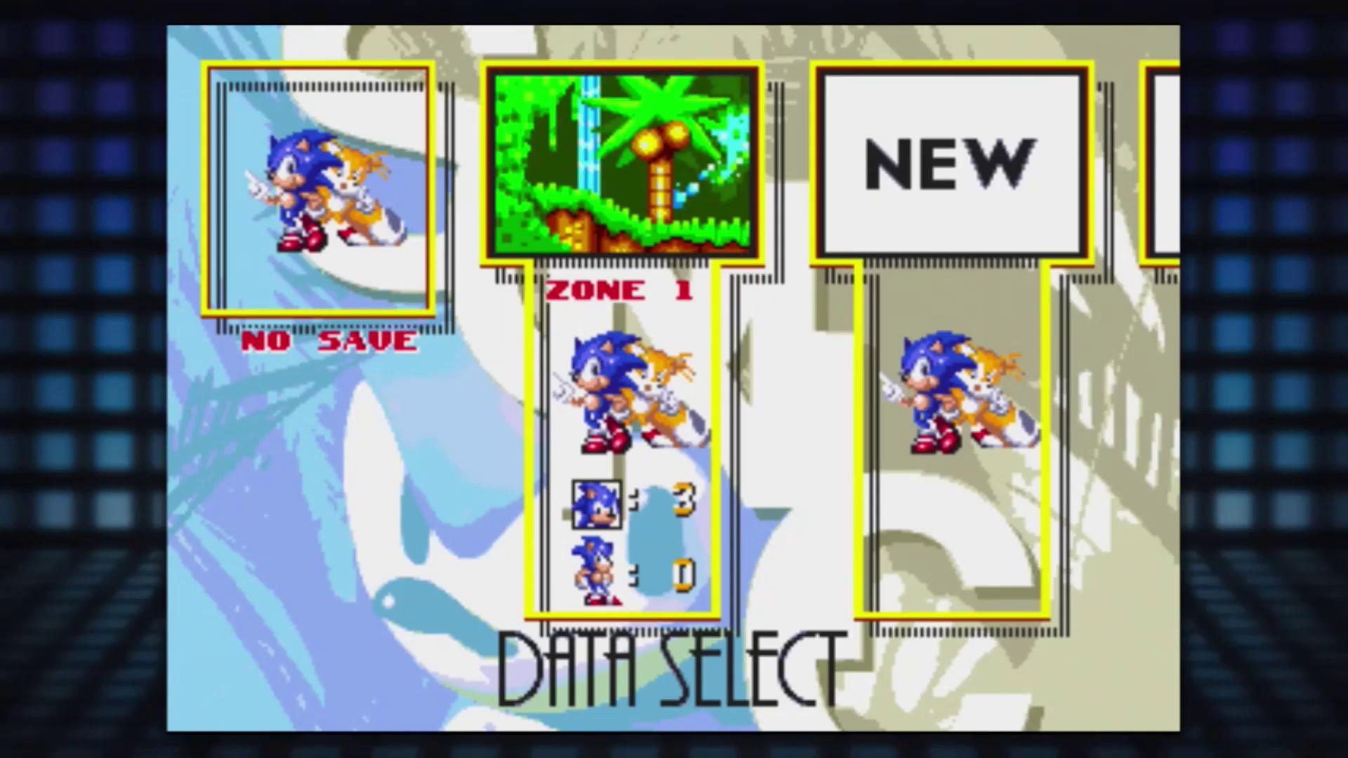
key("Right")
key("Right")
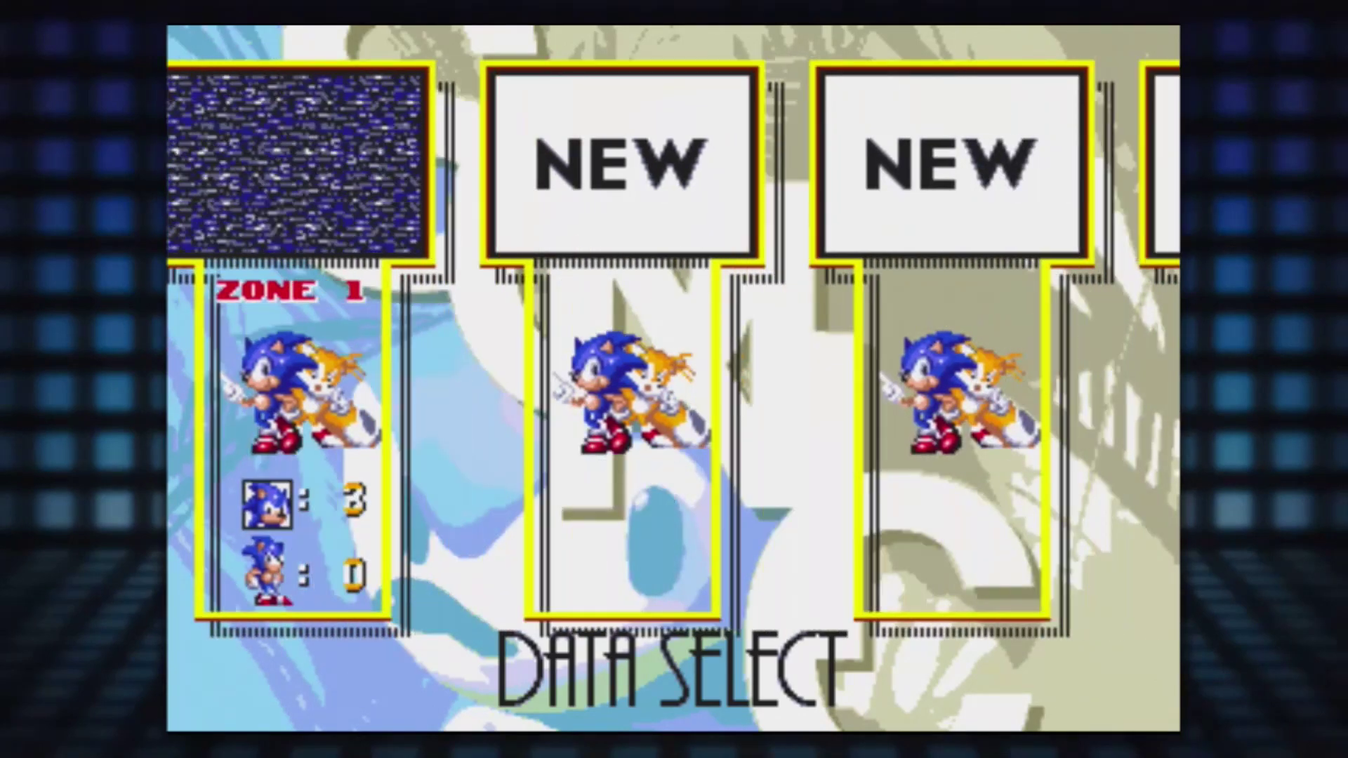
key("Left")
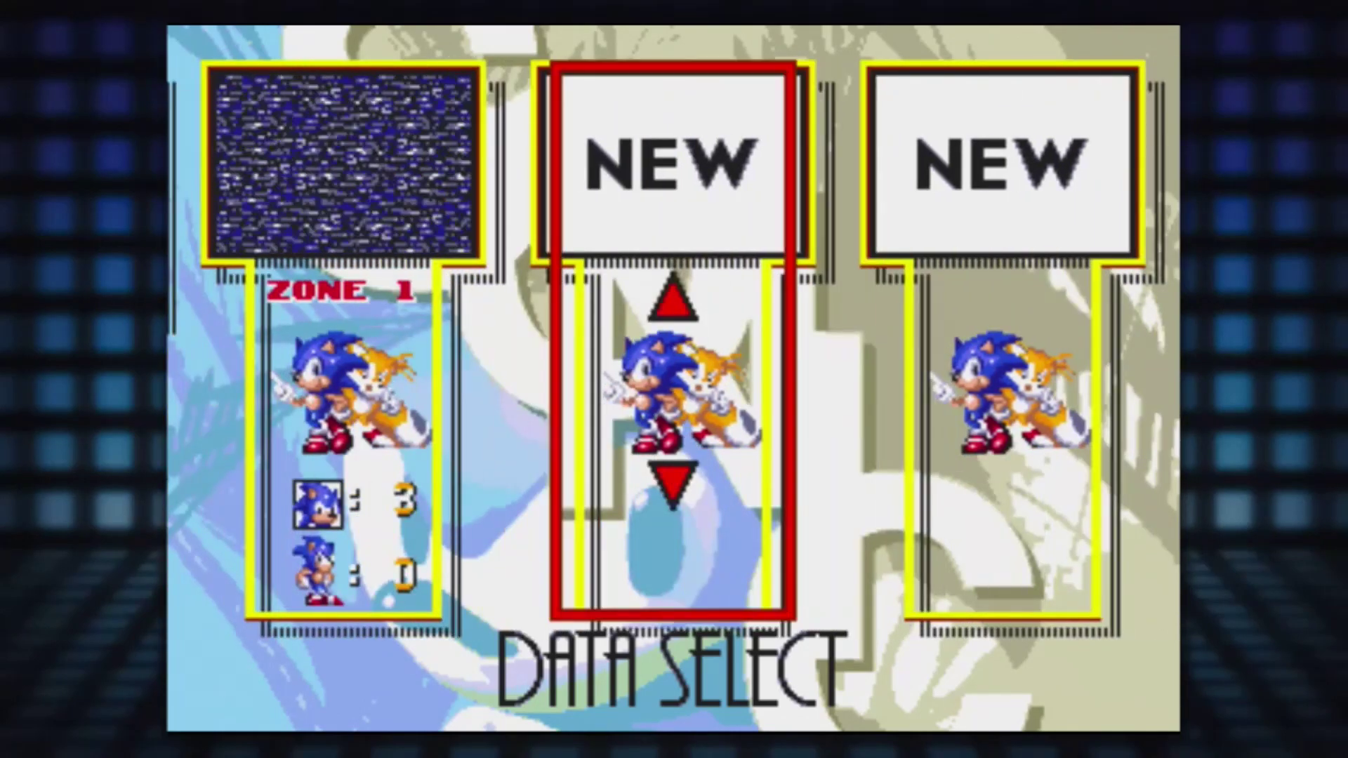
- Turn on Hide Overlay In Menu in the Onscreen Overlay settings
key("F1")
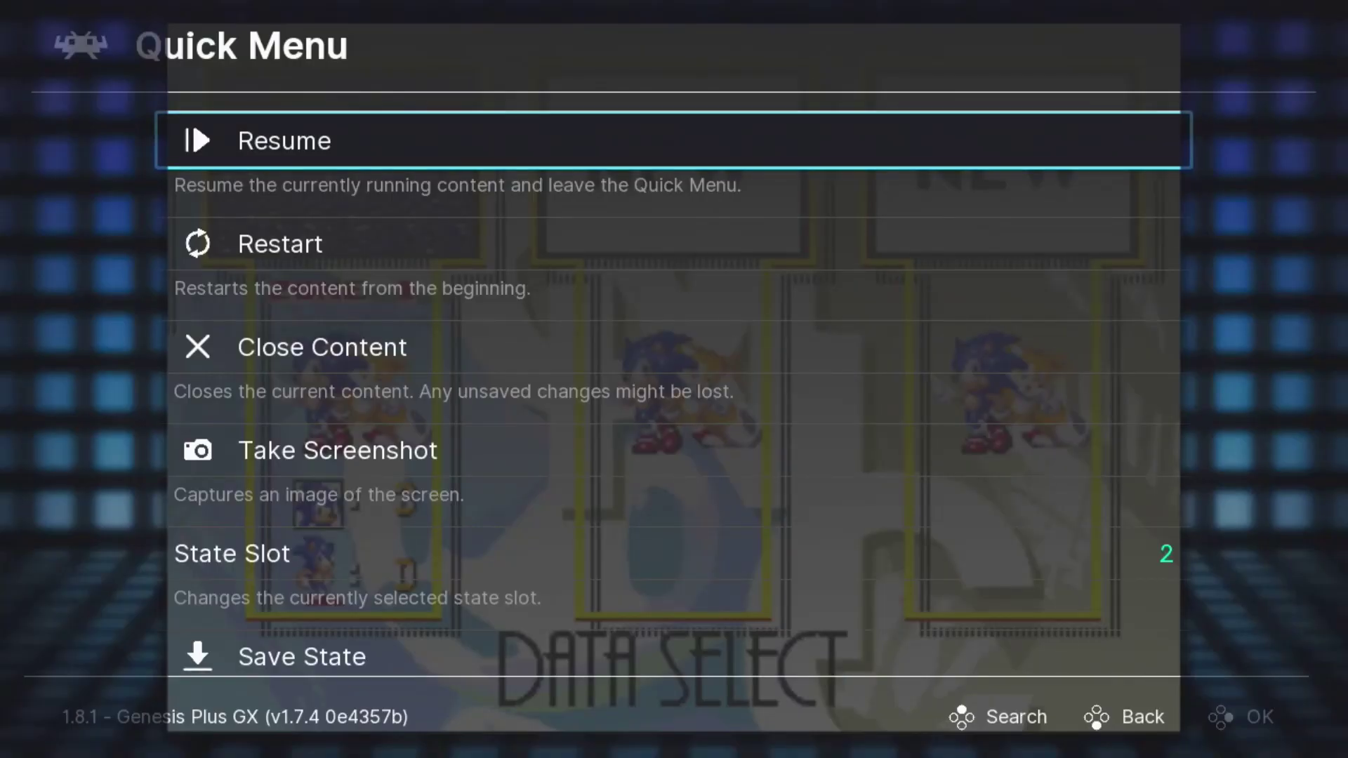
key("BackSpace")
key("Left")
key("Down")
key("Right")
key("Down")
key("Down")
key("Down")
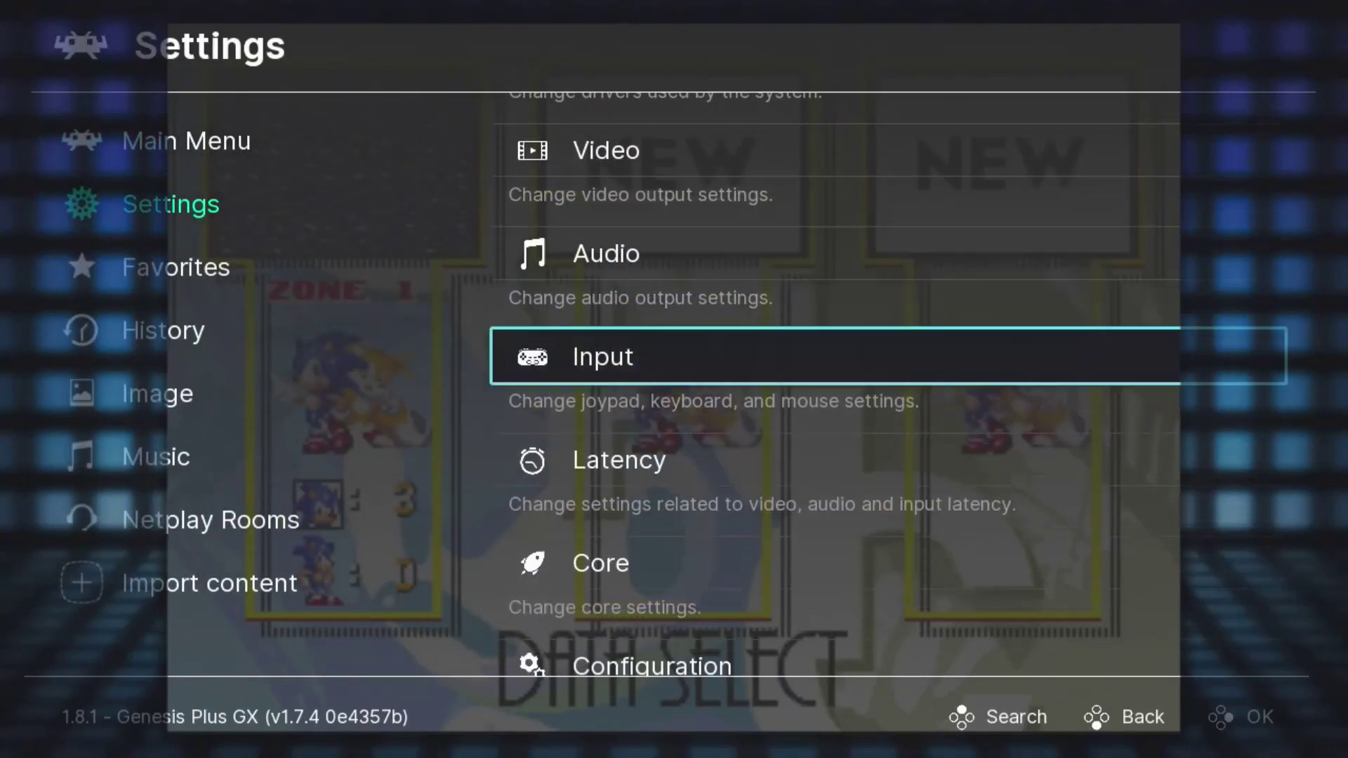
key("Down")
key("Down")
key("Down")
key("Down")
key("Down")
key("Down")
key("Down")
key("Down")
key("Return")
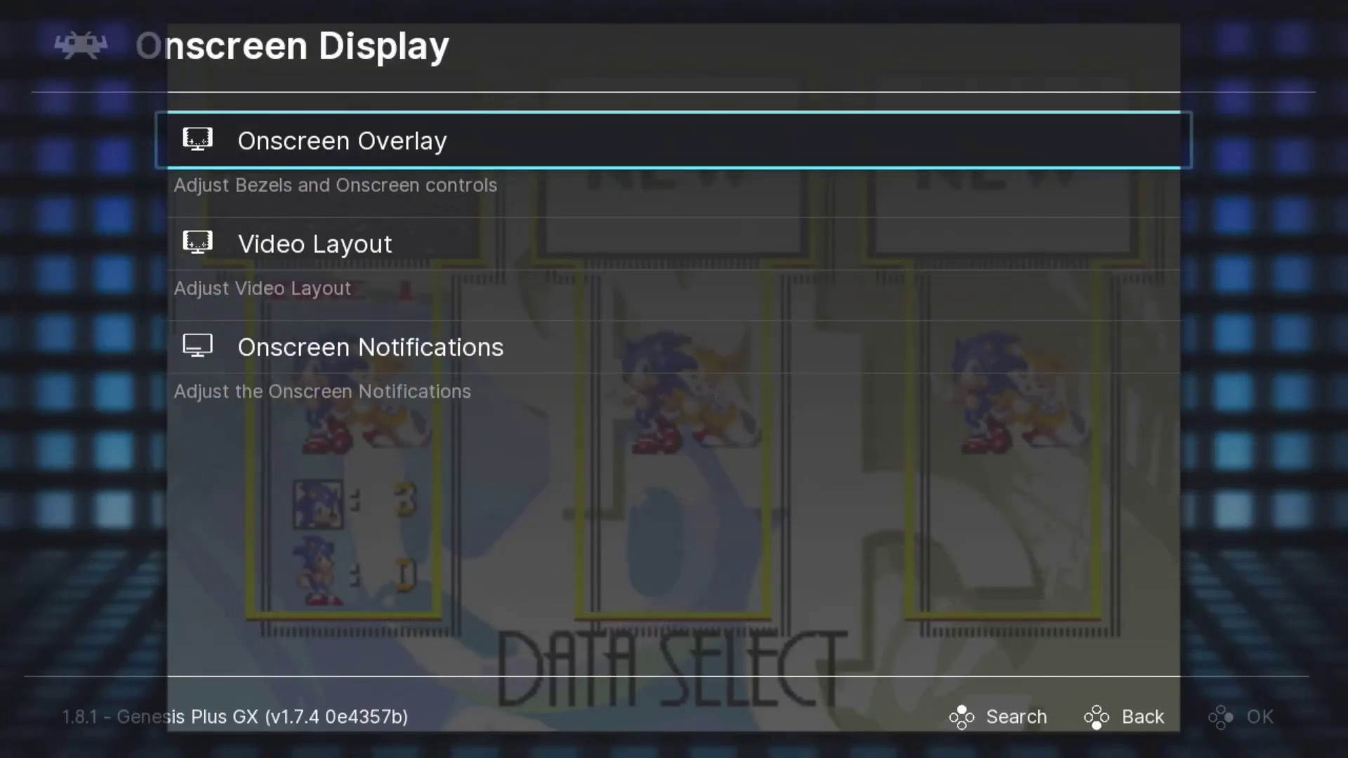
key("Return")
key("Down")
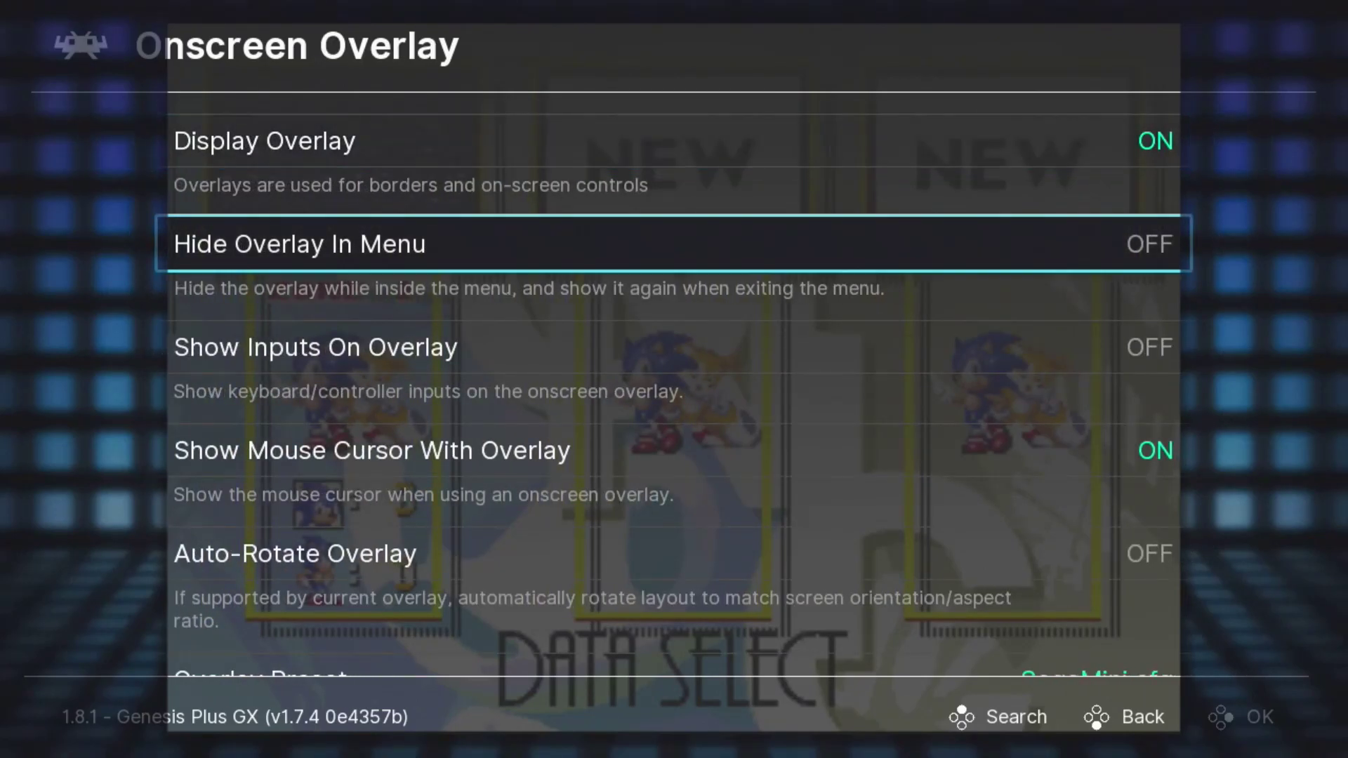
key("Return")
- Look through the remaining Onscreen Overlay options and go back to the Quick Menu
key("Down")
key("Down")
key("Down")
key("Down")
key("Down")
key("Down")
key("Down")
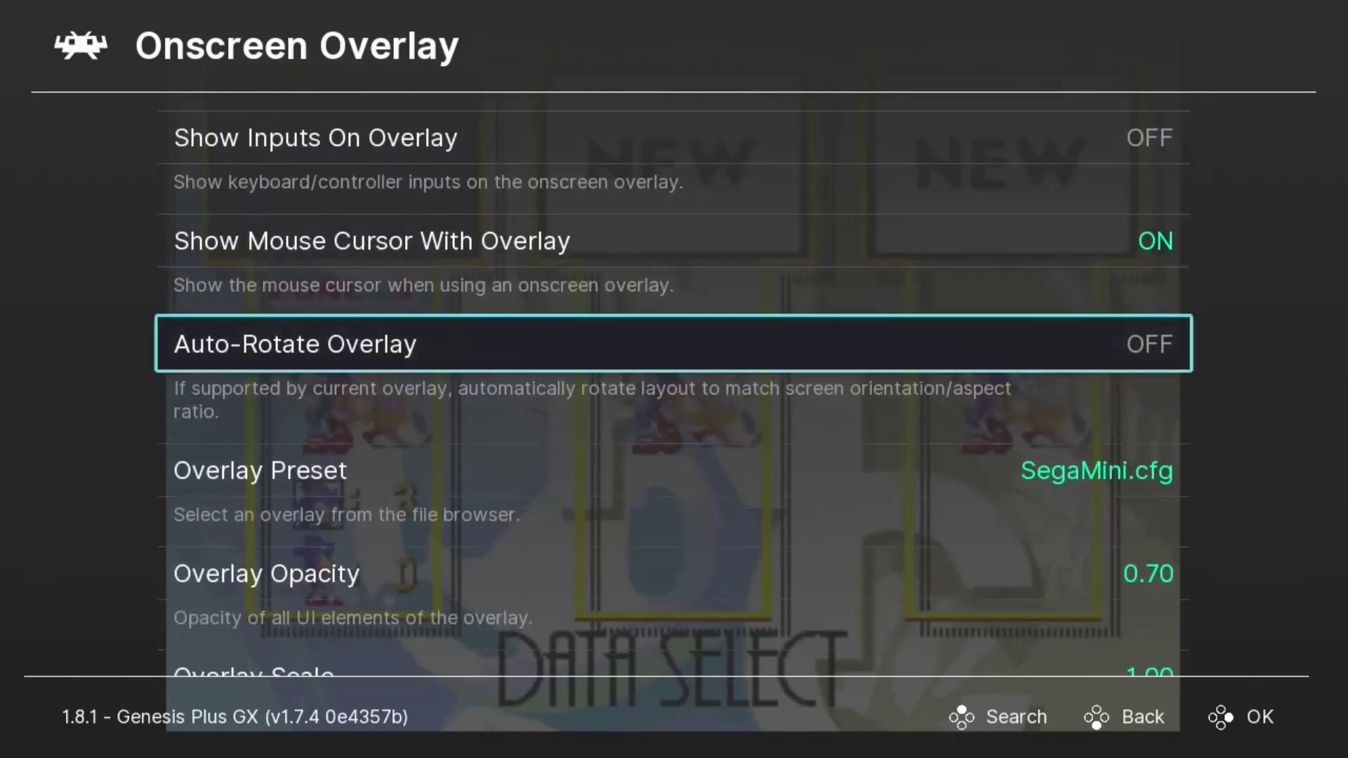
key("Up")
key("Up")
key("Up")
key("BackSpace")
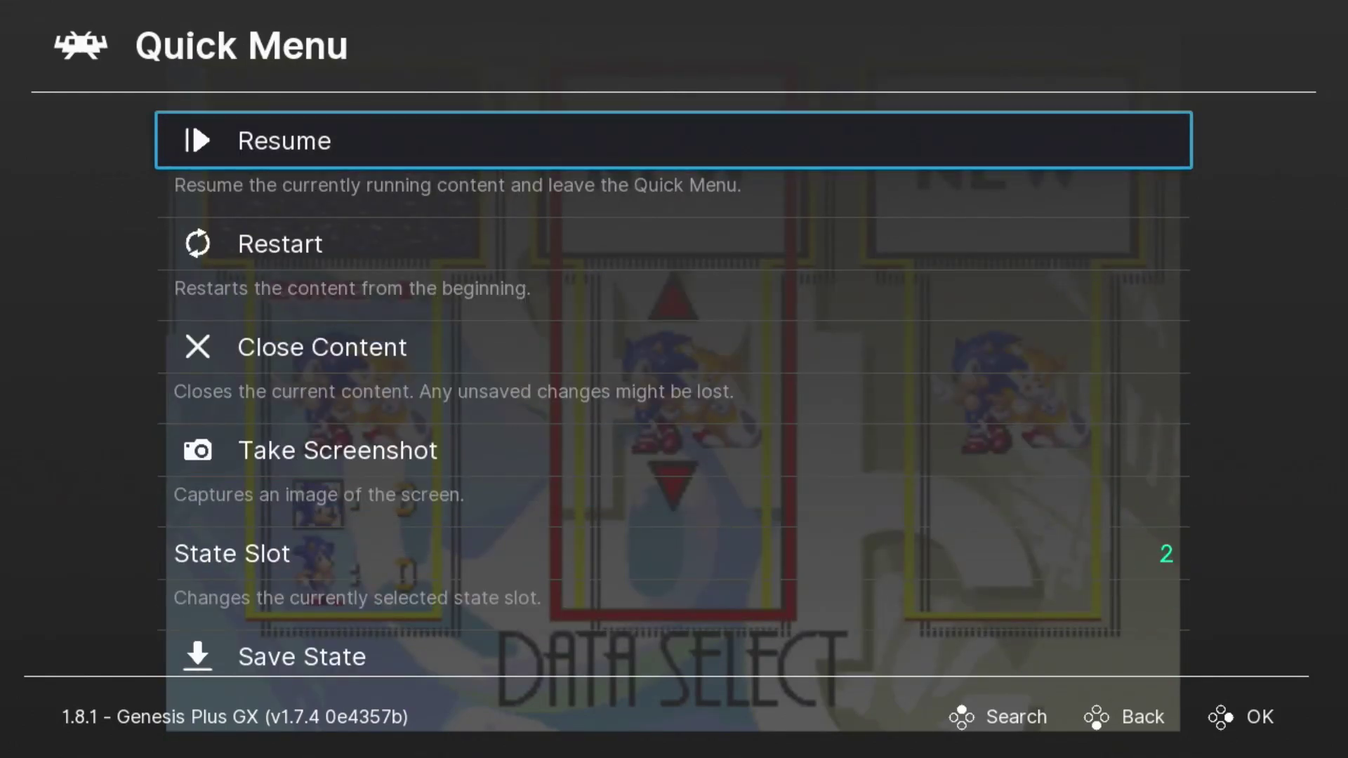
- Resume the game and start a new save slot to examine the overlay during gameplay
key("Return")
key("Right")
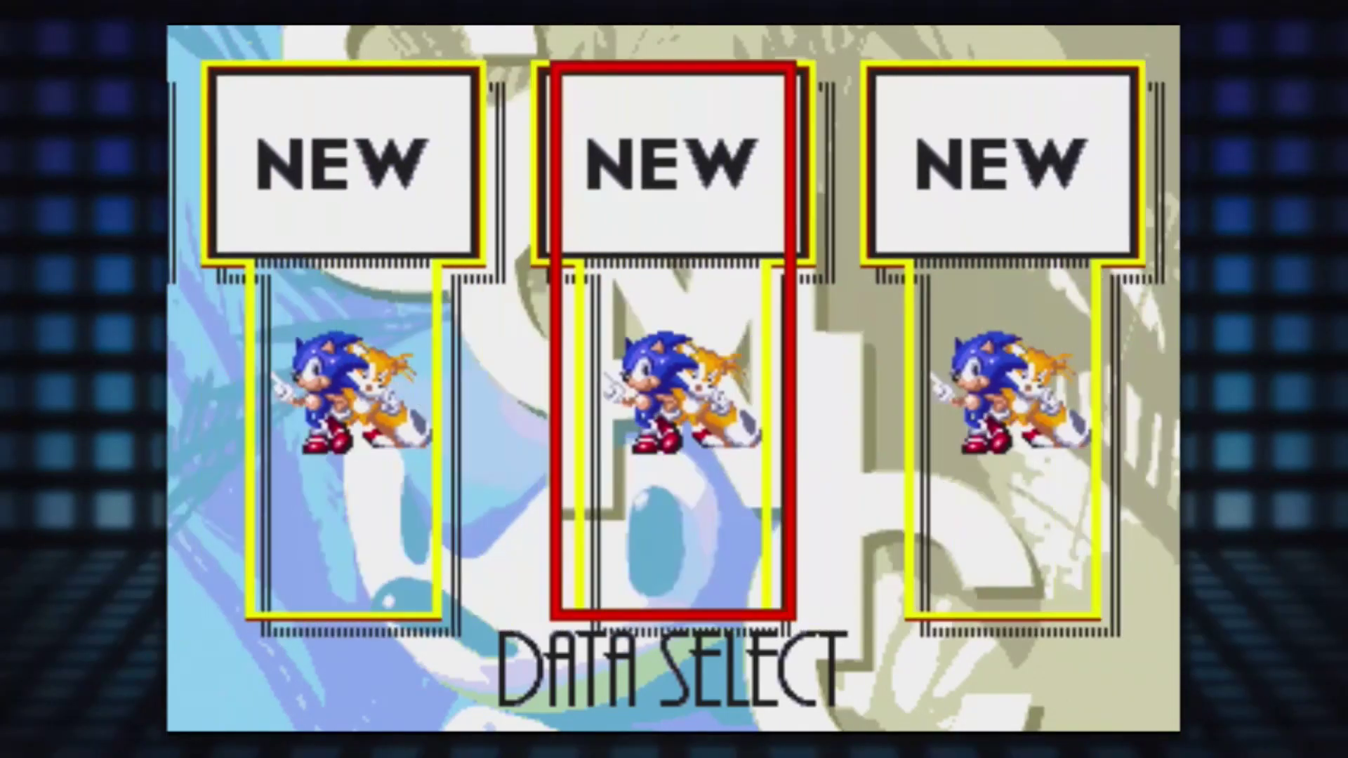
key("Return")
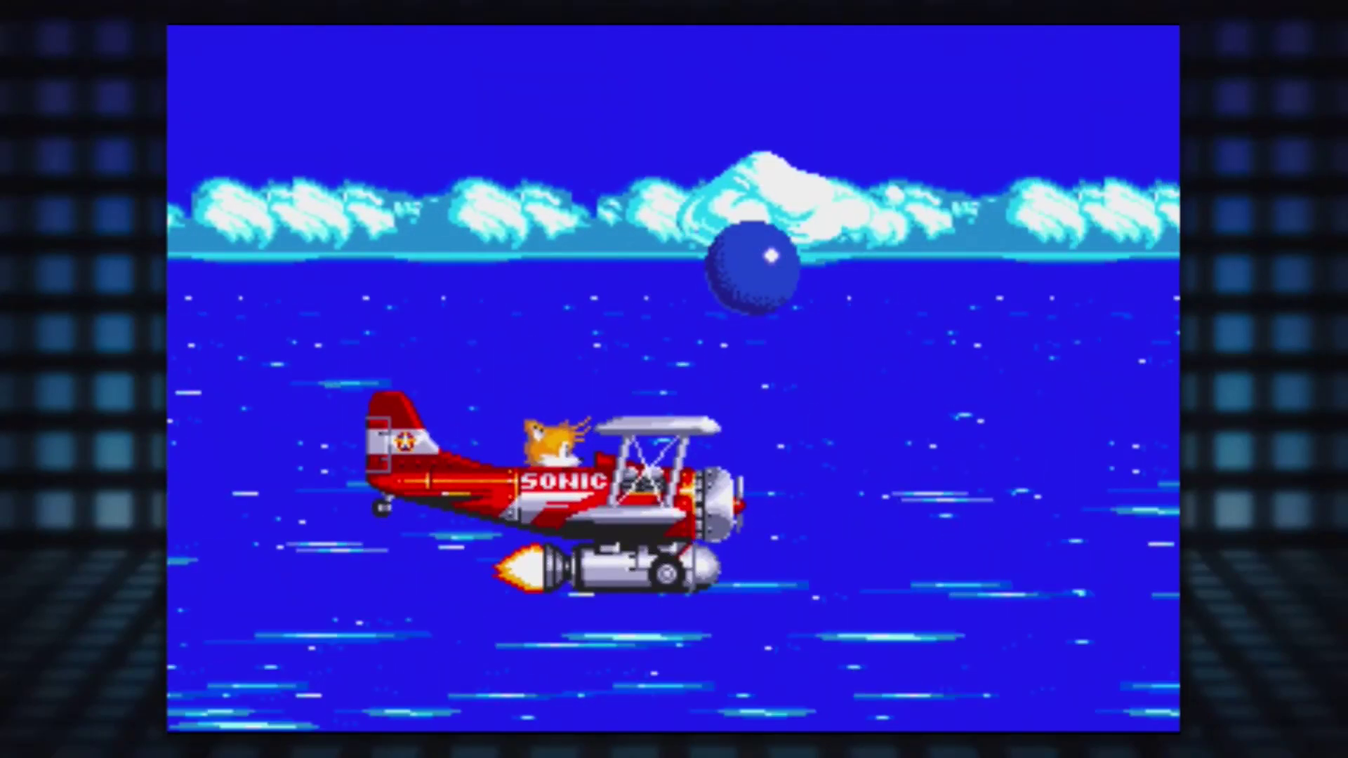
key("F1")
key("BackSpace")
key("Up")
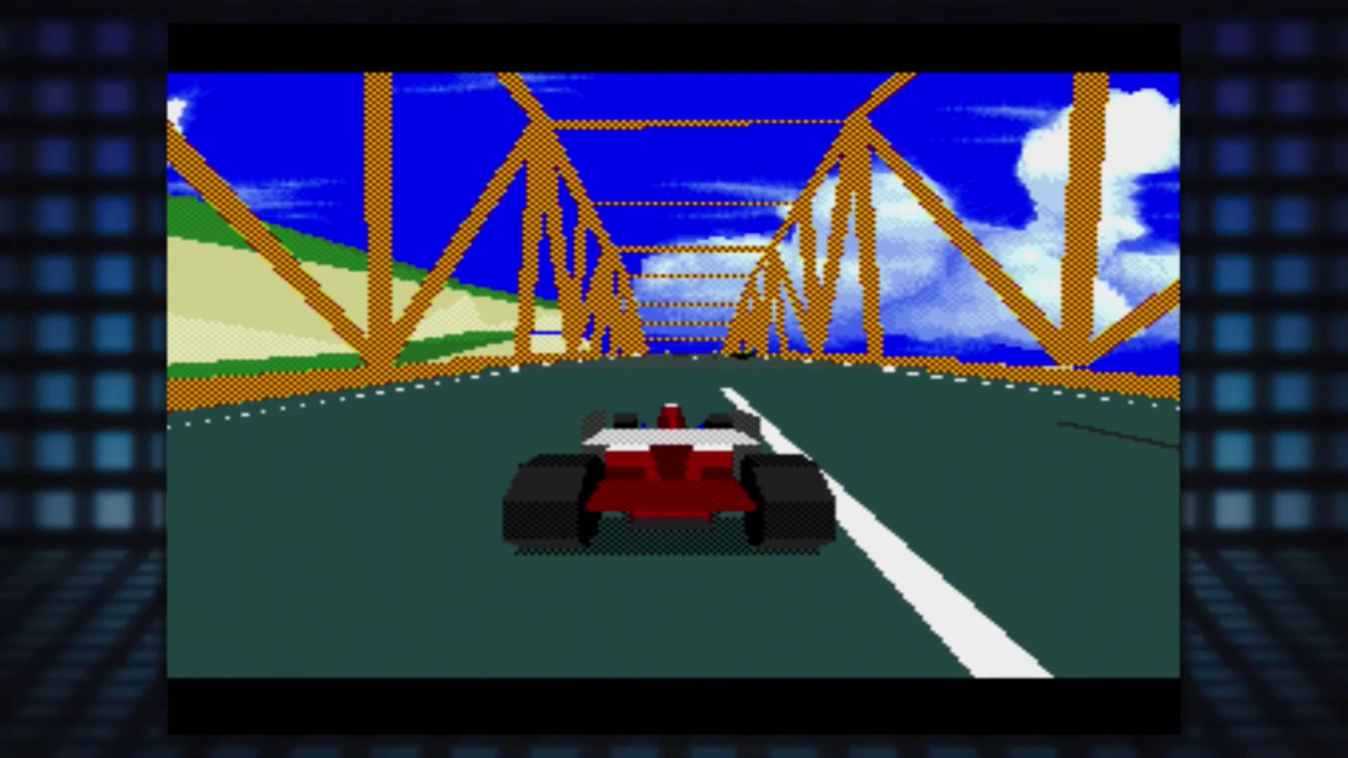
- Change the Overlay Preset to SonicMini.cfg from the /etc/libretro/overlay folder
key("F1")
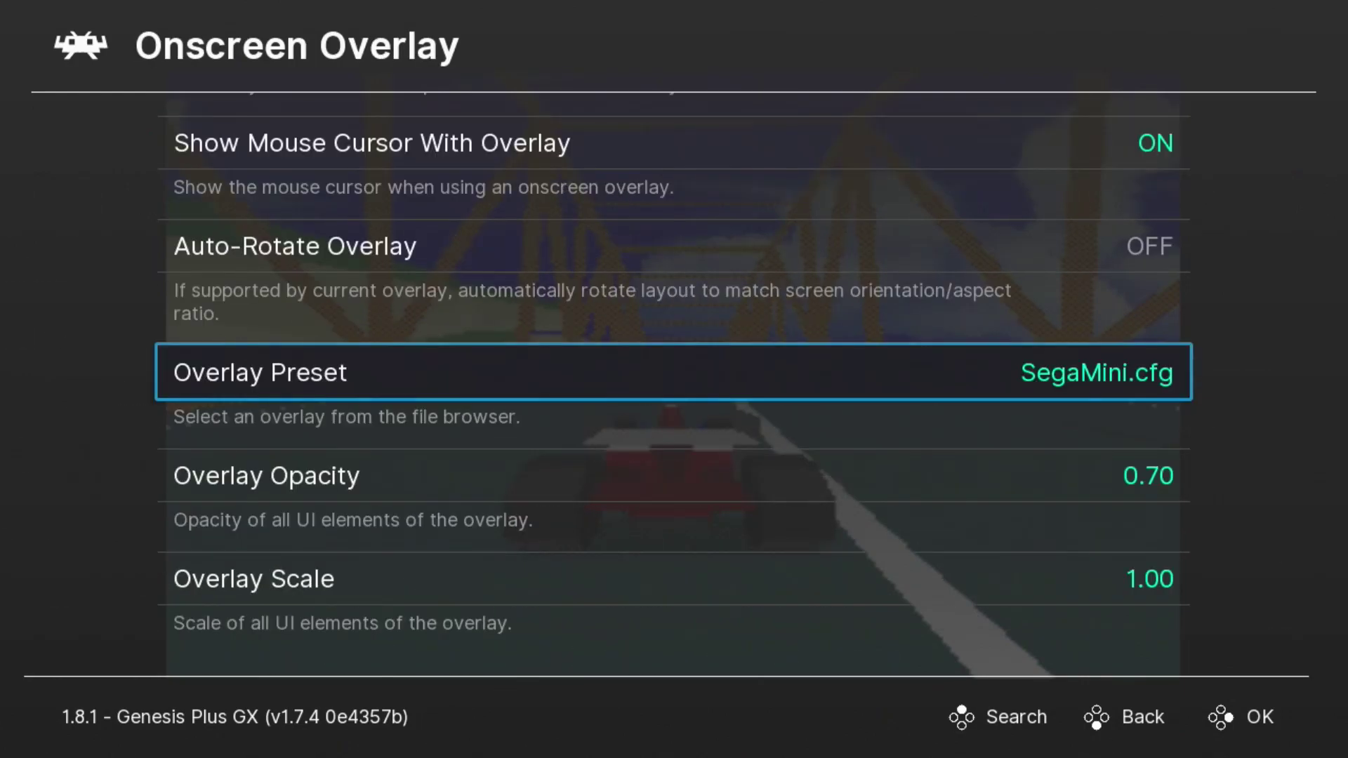
key("Return")
key("Down")
key("Down")
key("Down")
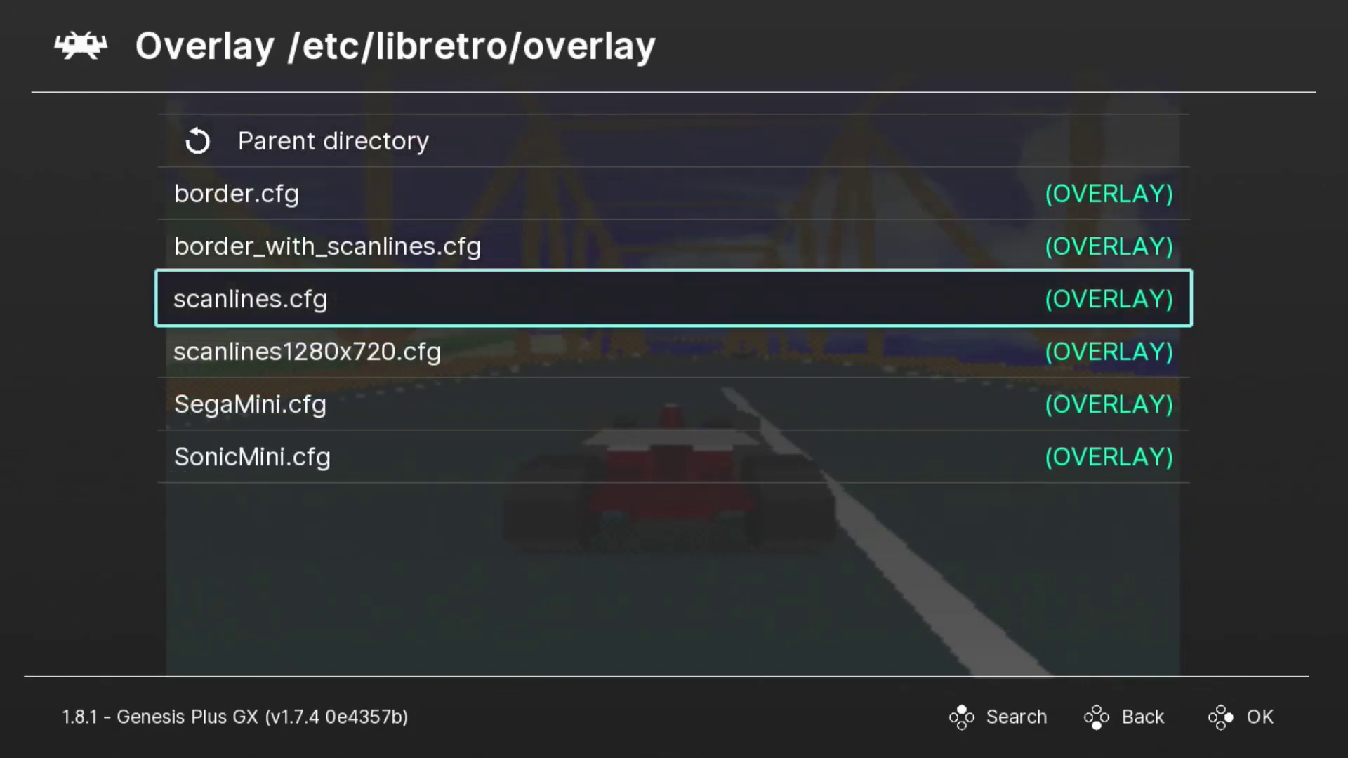
key("Return")
key("BackSpace")
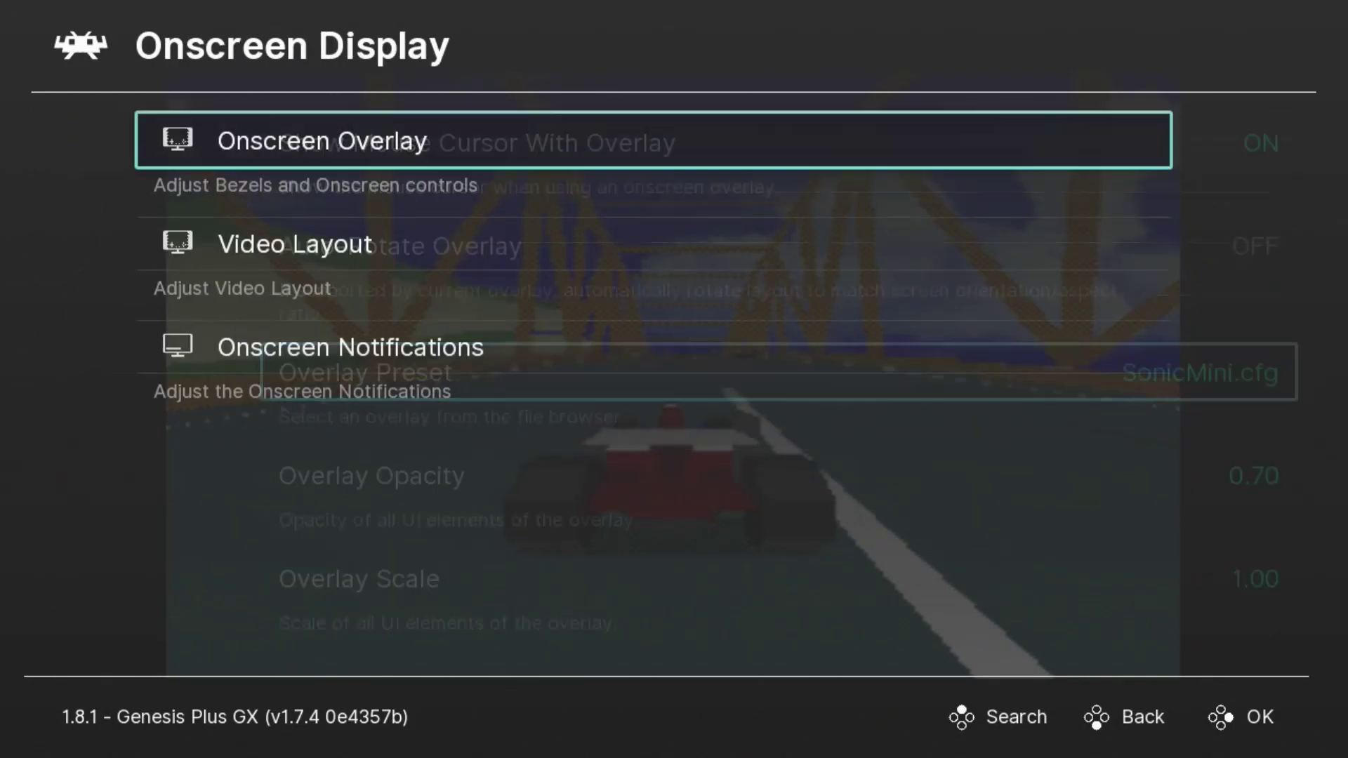
- Return to the Quick Menu and resume the racing game with the new overlay
key("BackSpace")
key("Up")
key("Right")
key("Return")
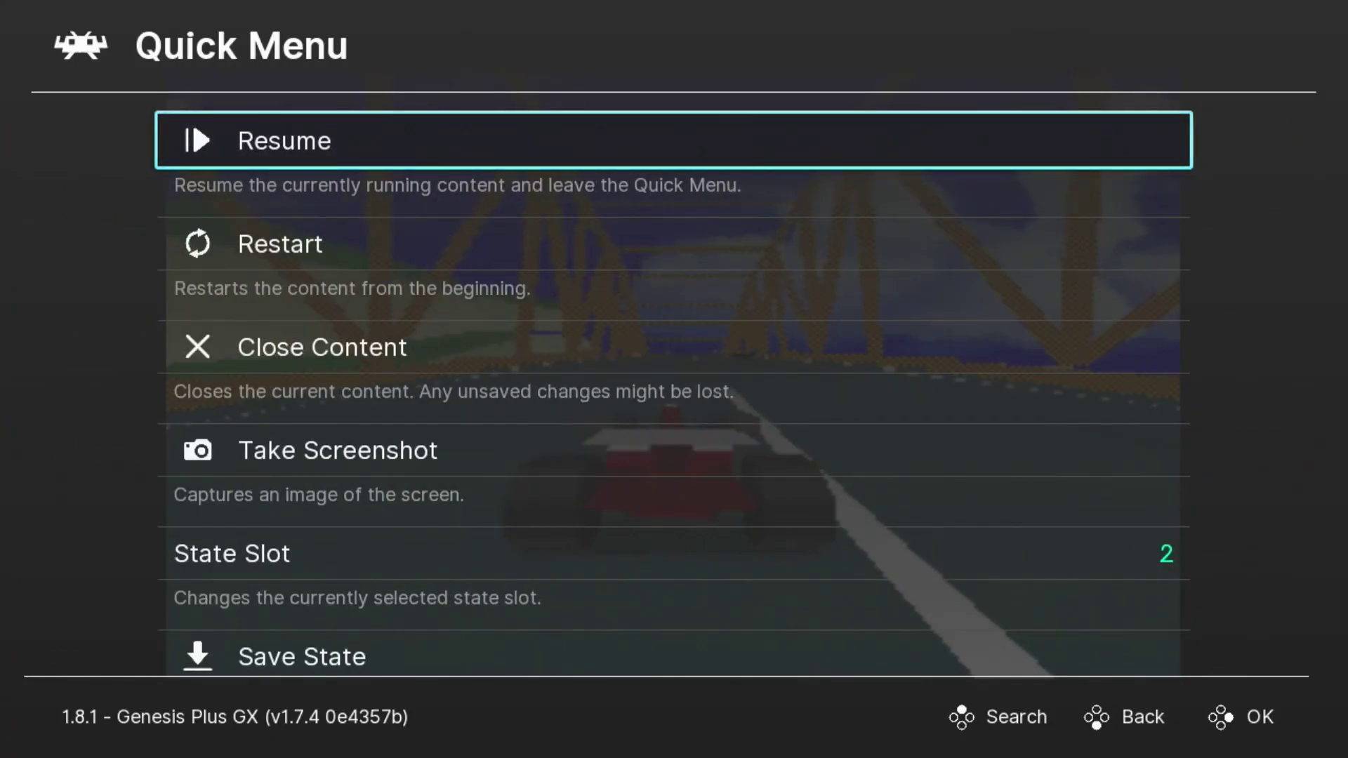
key("Return")
key("Return")
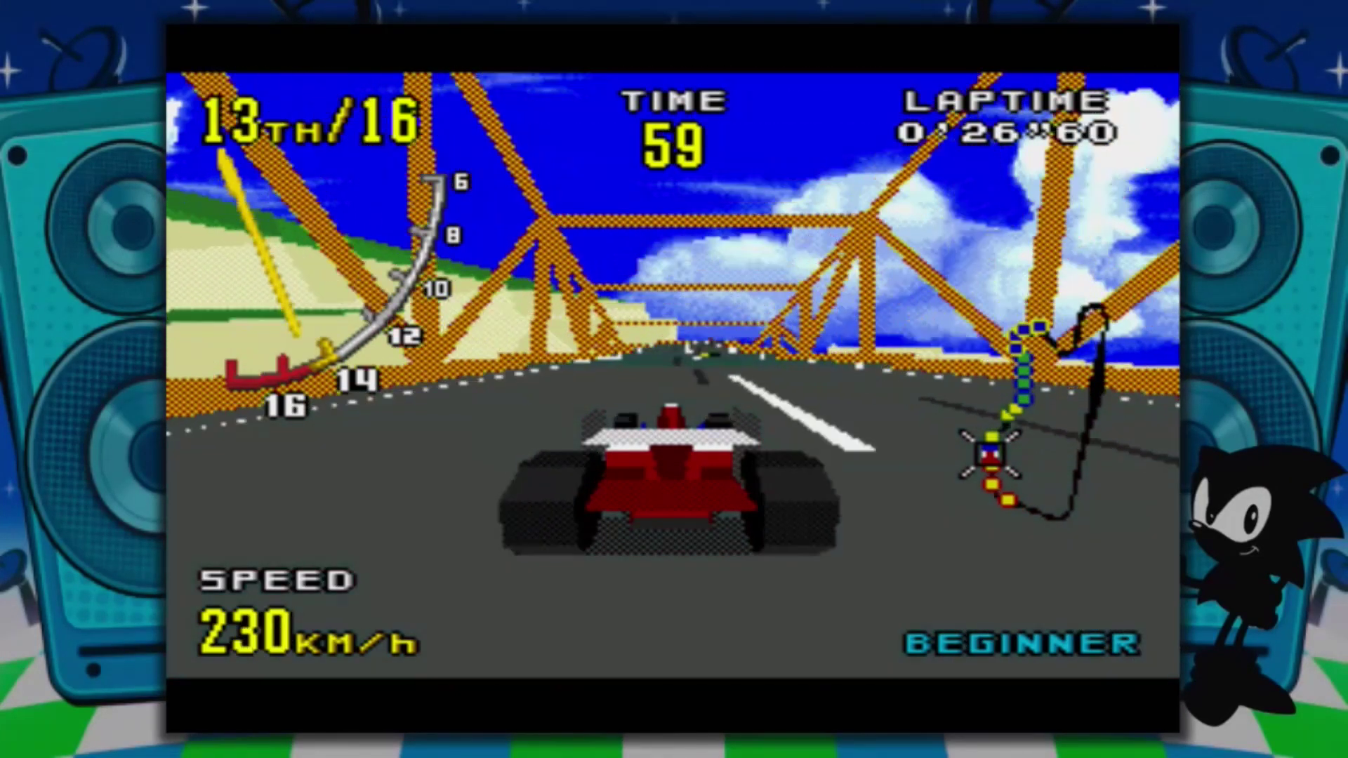